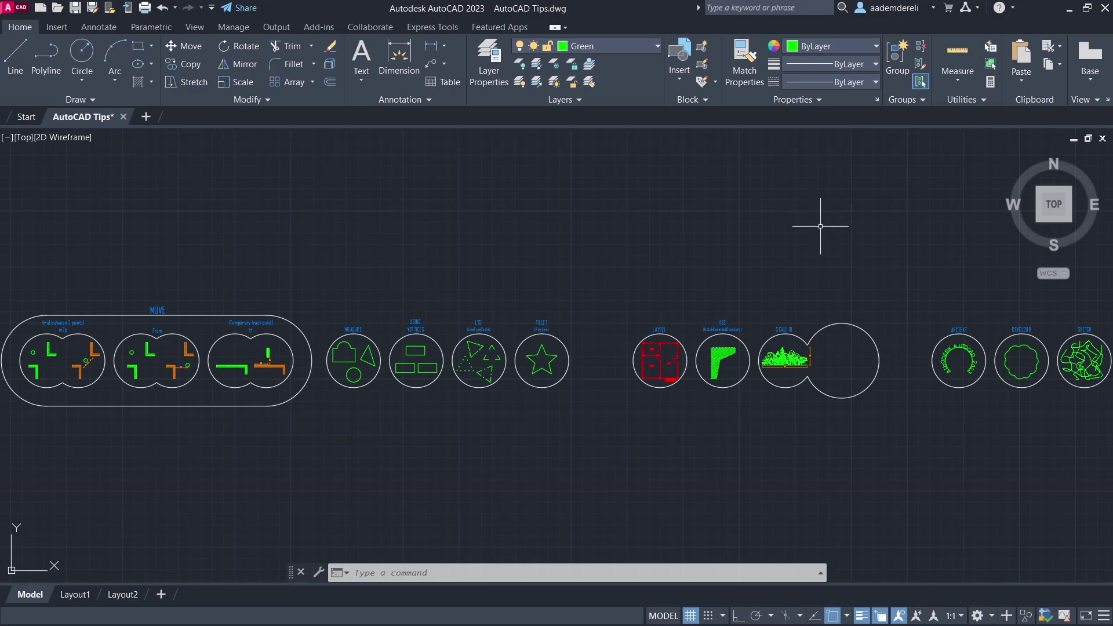
Select the first MOVE example's hatches and zoom in on the m2p example
left_click(6, 411)
left_click(111, 322)
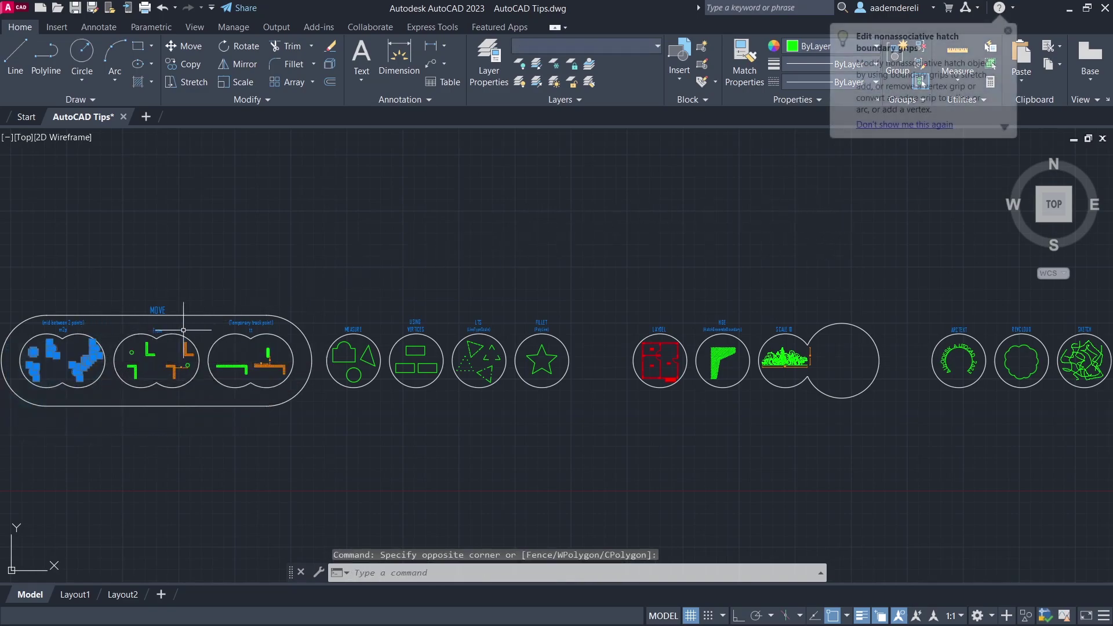
left_click(1055, 204)
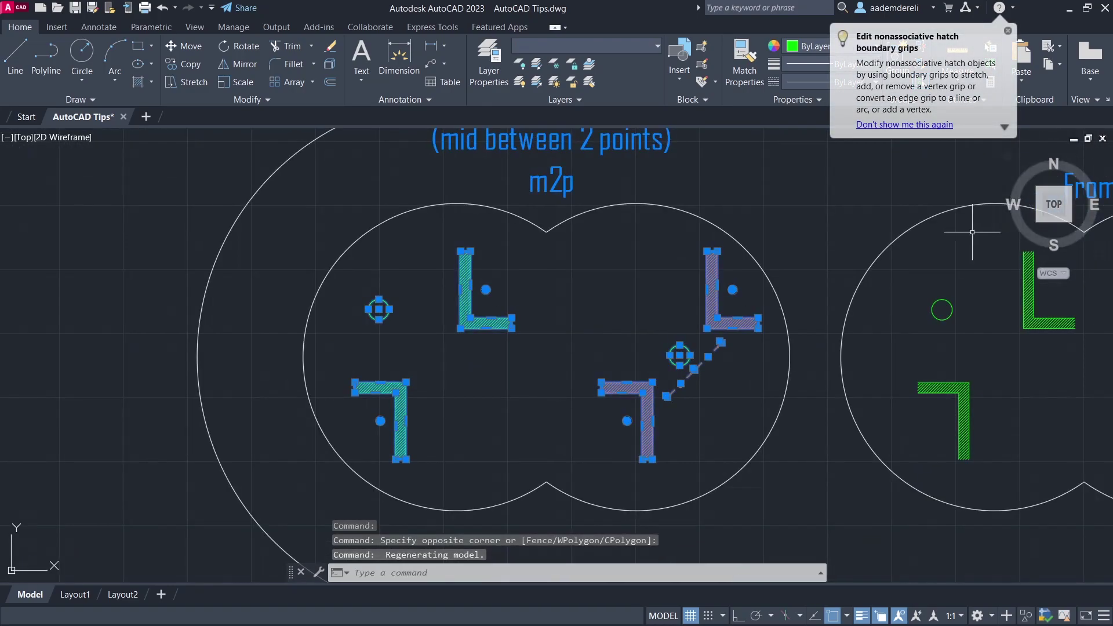
middle_click_drag(577, 318, 487, 338)
key("Escape")
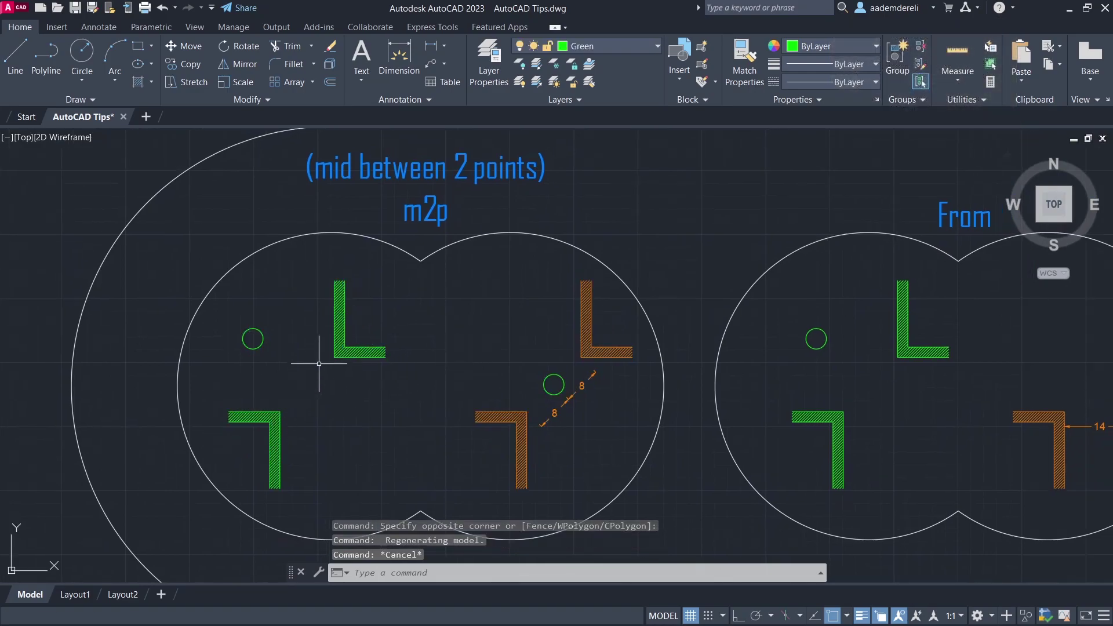
Move the small green circle by its centre to the m2p midpoint of the two green L corners
left_click(191, 51)
left_click(276, 308)
left_click(224, 356)
key("Return")
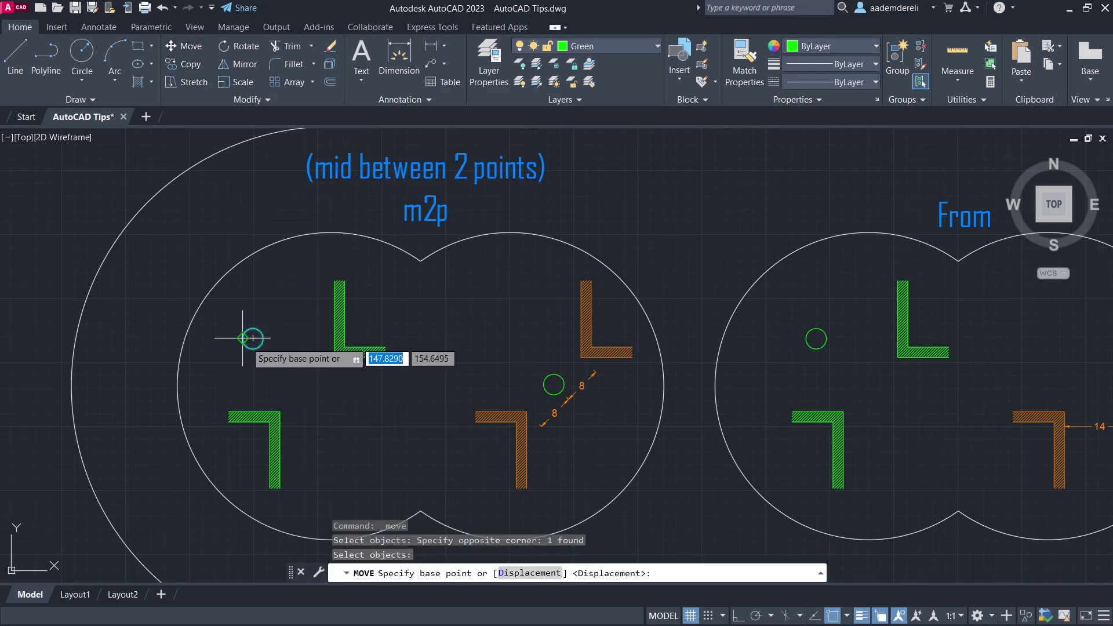
left_click(251, 338)
type("m2p")
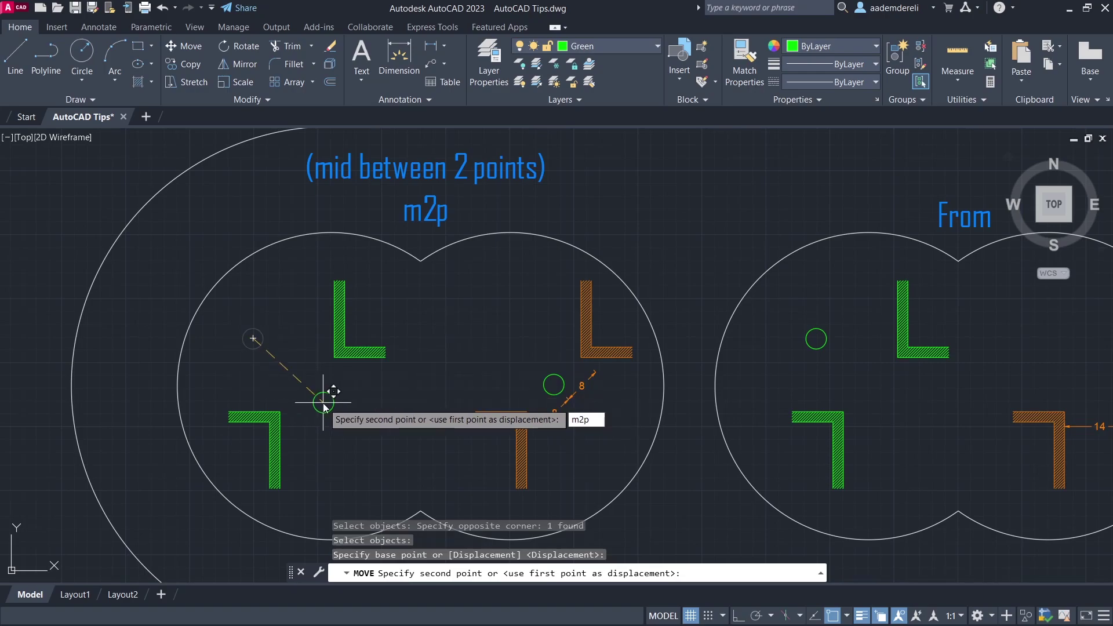
key("Return")
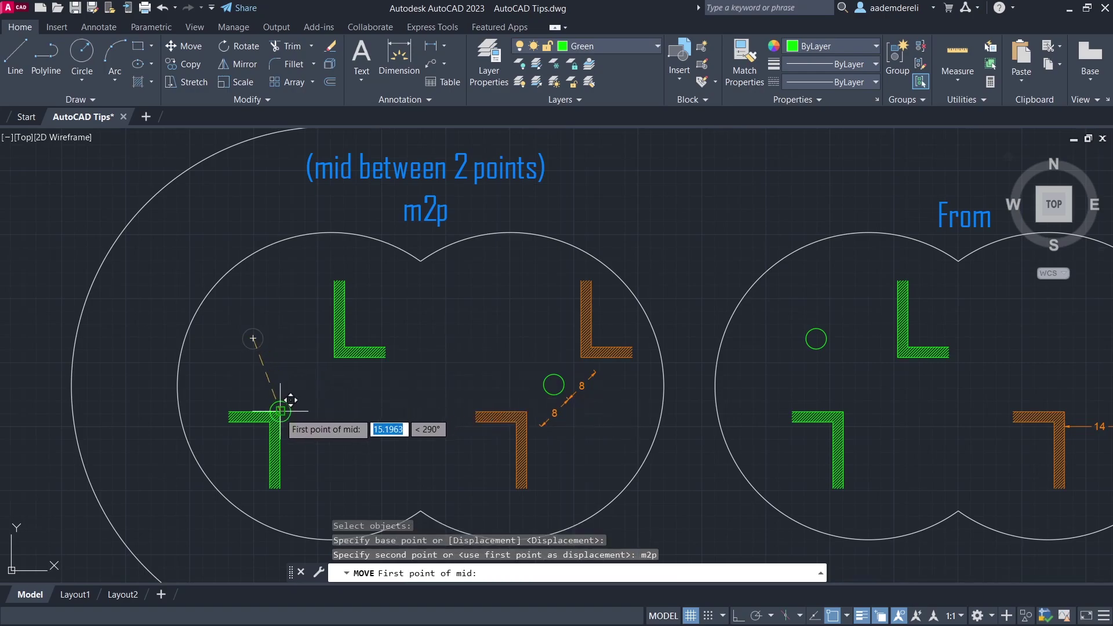
left_click(280, 410)
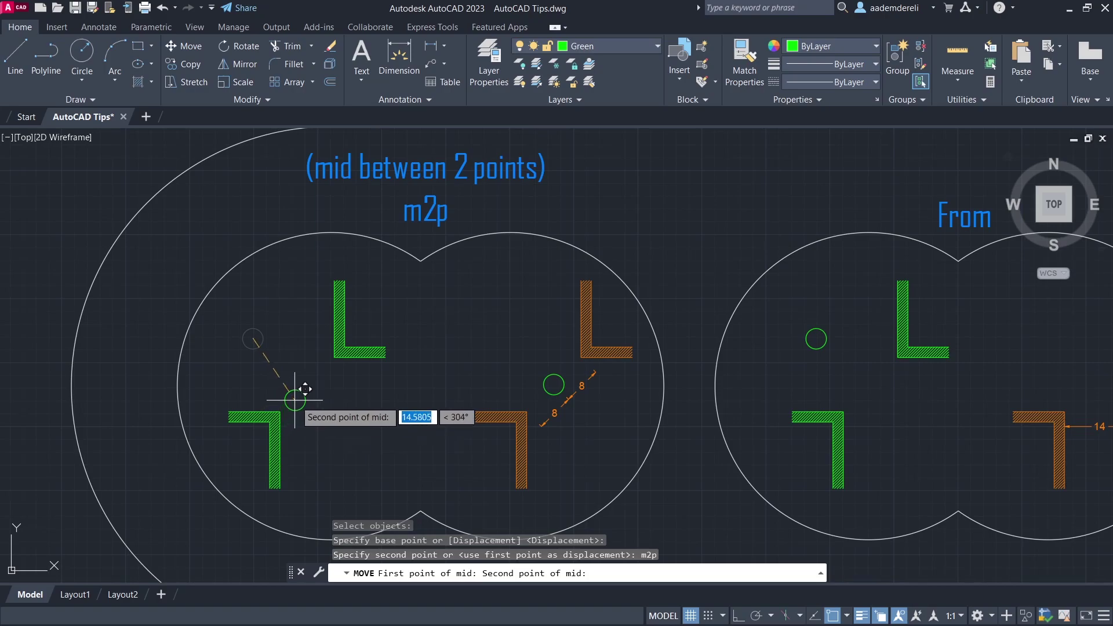
left_click(334, 356)
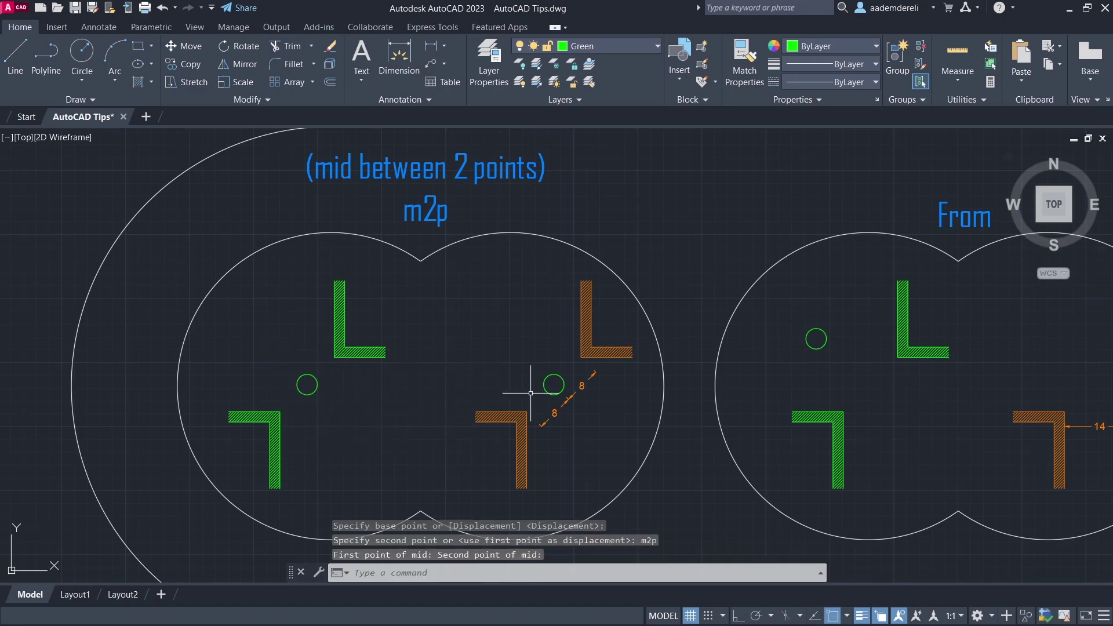
middle_click_drag(857, 390, 395, 365)
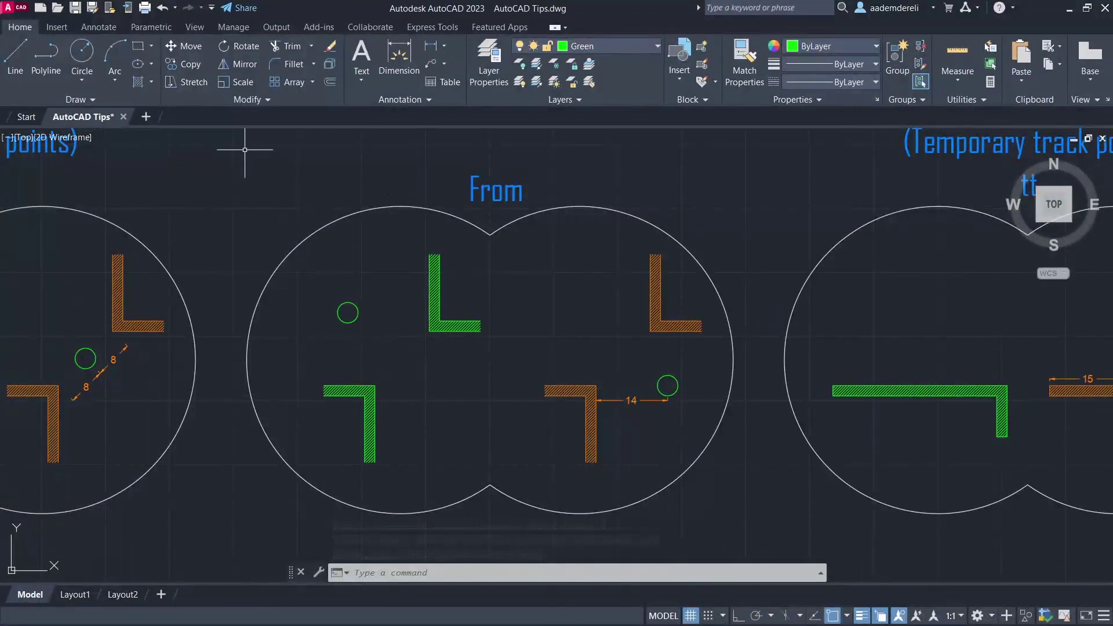
Move the From example's green circle 14 units right of the lower L corner using FROM and Ortho
left_click(193, 47)
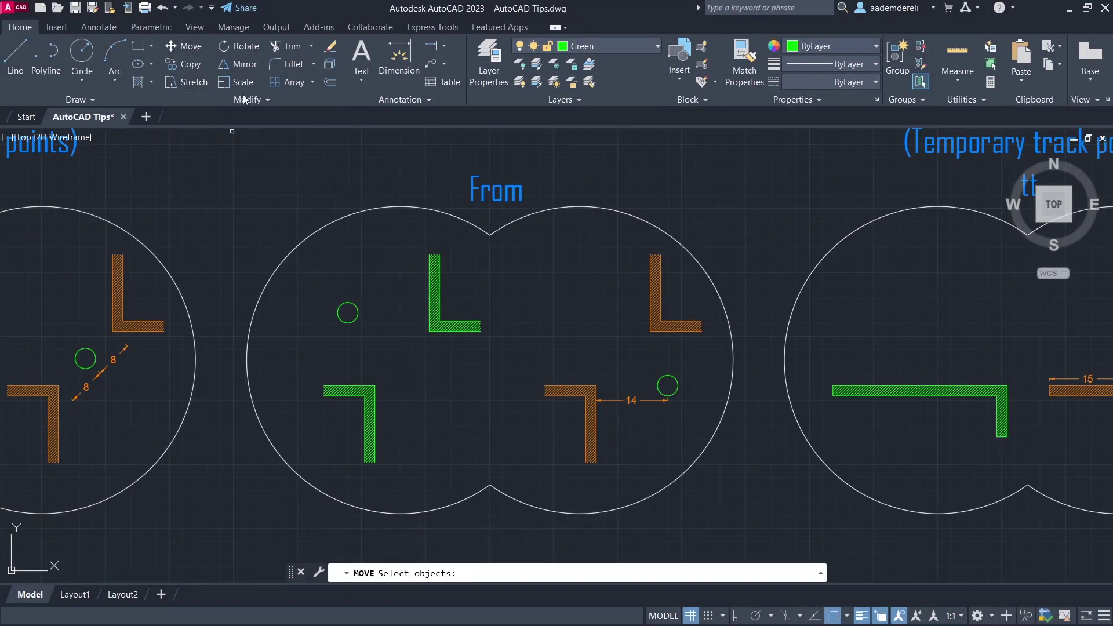
left_click(312, 274)
left_click(372, 343)
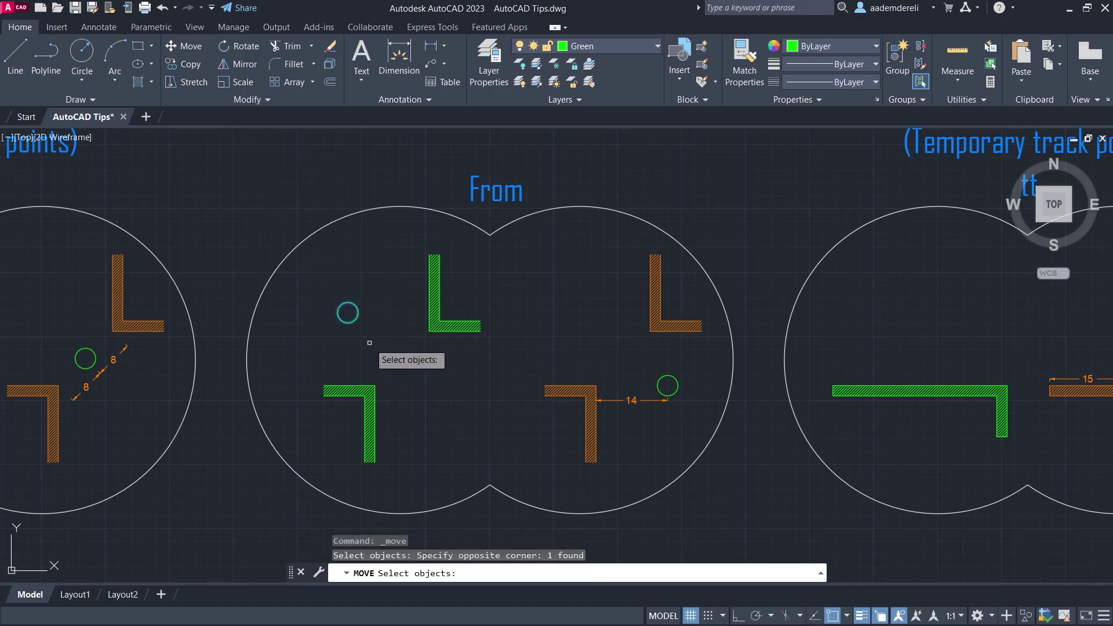
key("Return")
left_click(348, 313)
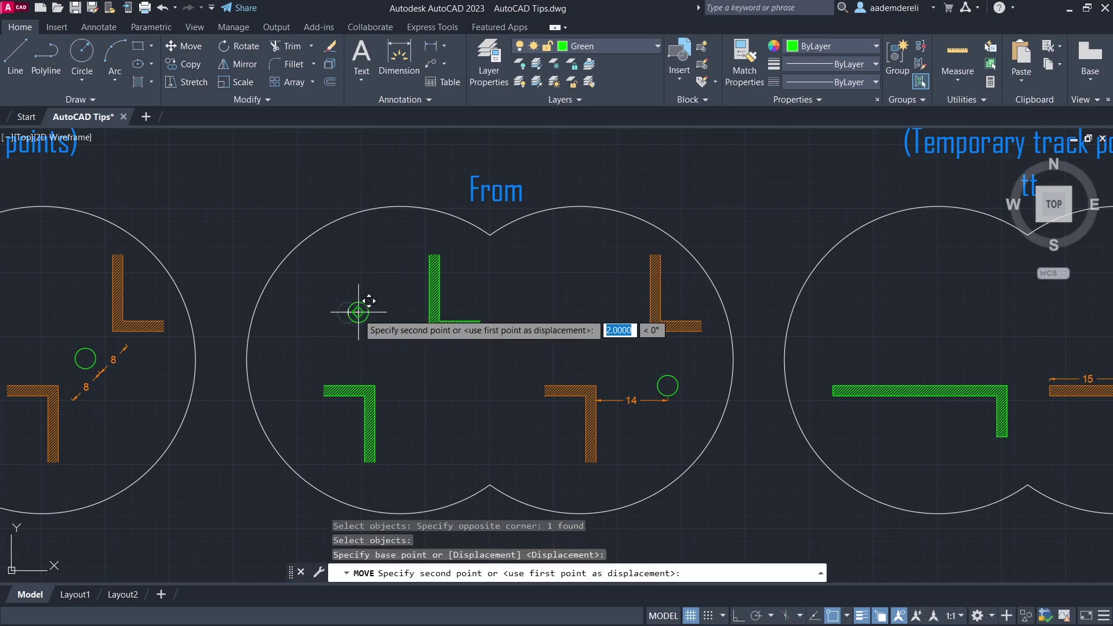
type("fro")
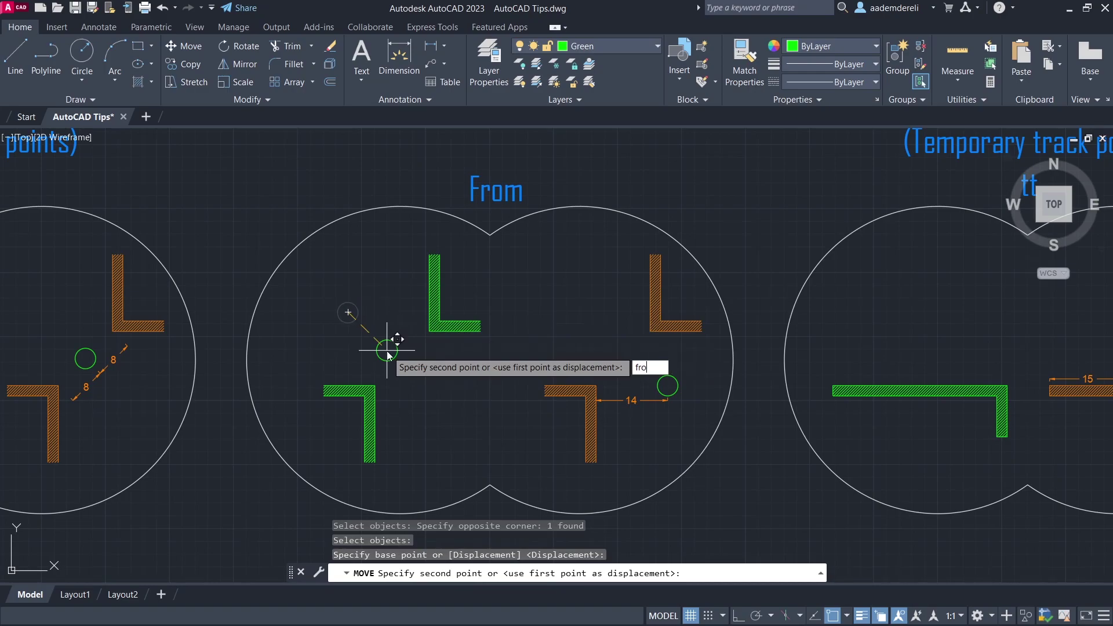
type("m")
key("Return")
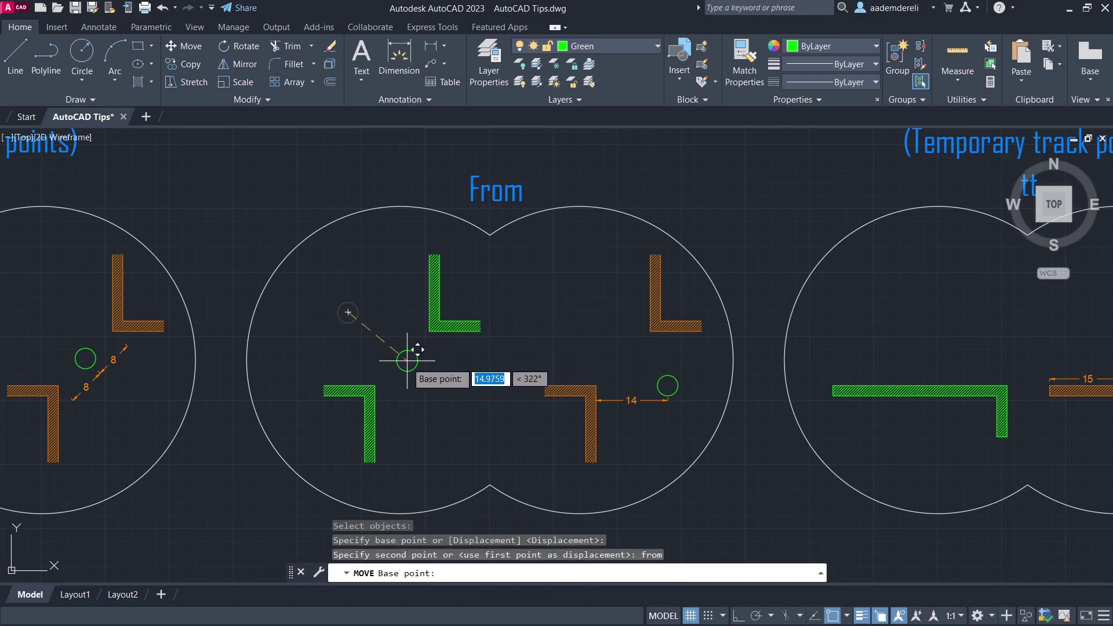
left_click(375, 385)
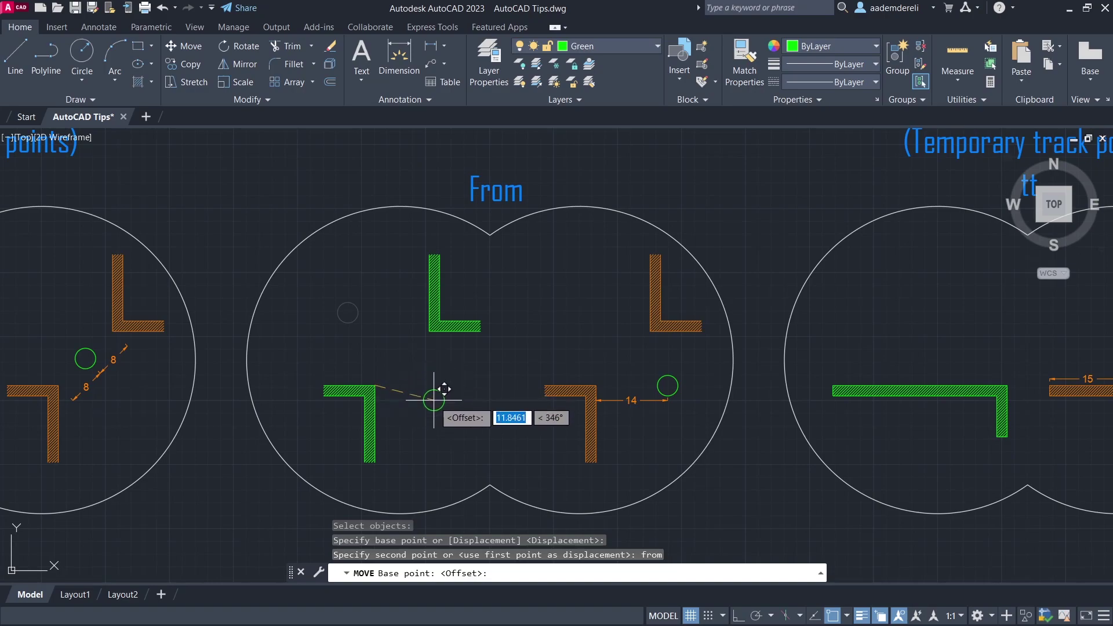
key("F8")
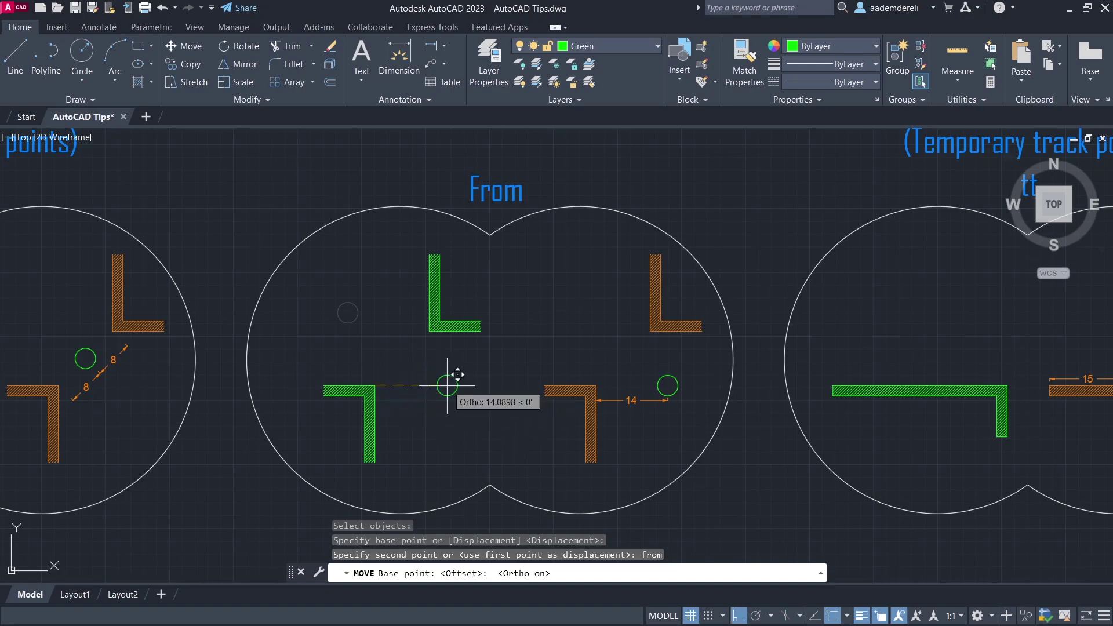
type("14")
key("Return")
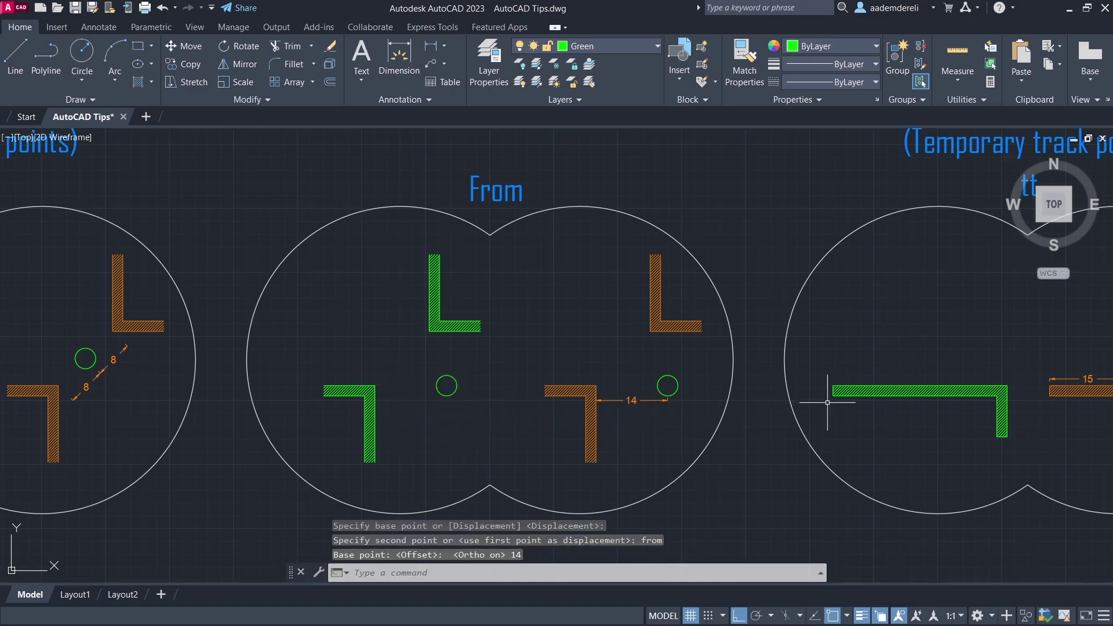
mouse_move(949, 380)
middle_mouse_down()
mouse_move(898, 390)
mouse_move(424, 389)
middle_mouse_up()
Draw a 10-unit vertical line starting 10 above a tracking point 15 along the green shape
scroll(423, 389, "down", 2)
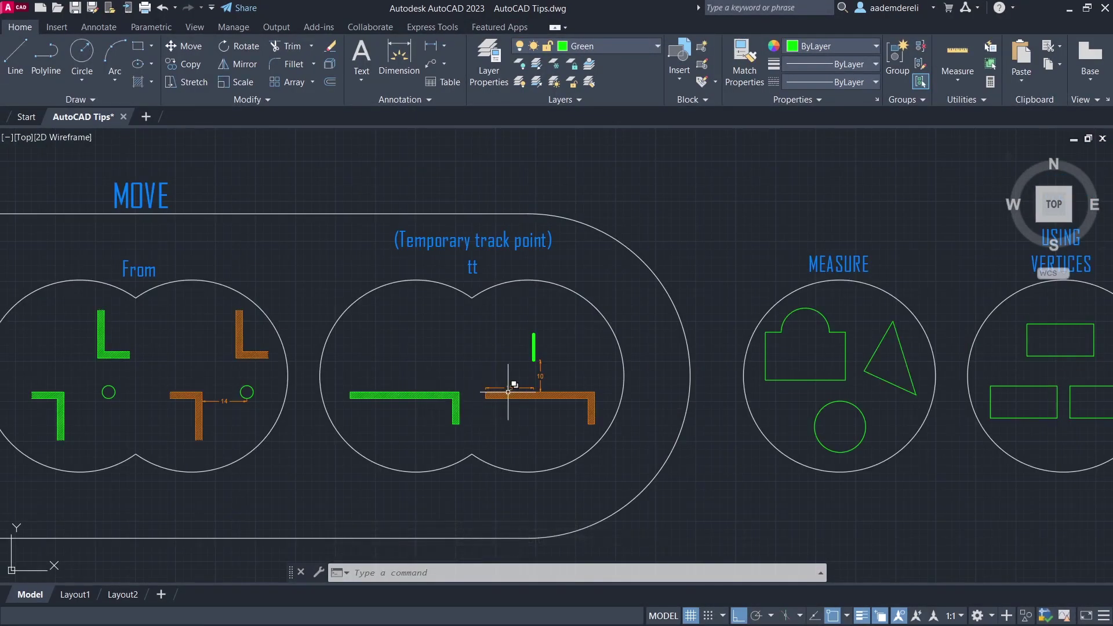
scroll(513, 391, "up", 2)
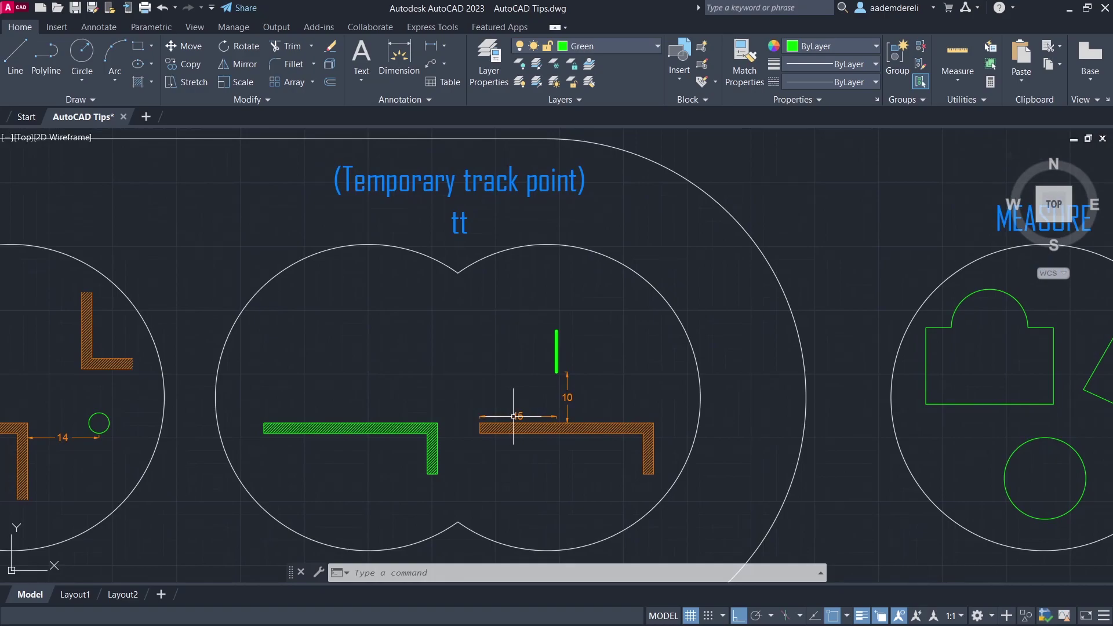
left_click(15, 60)
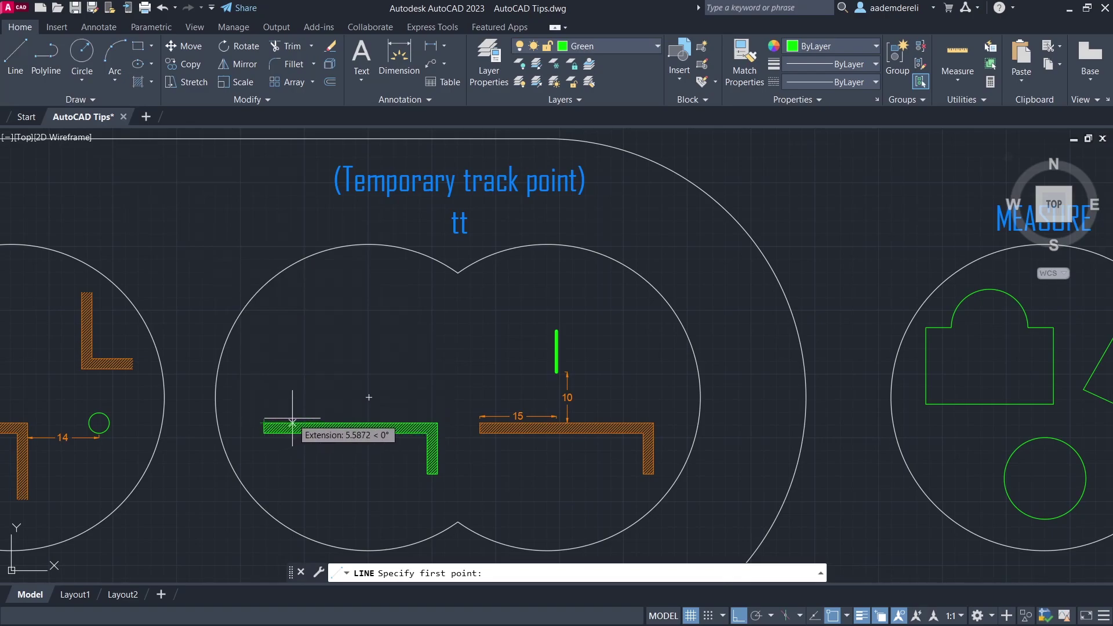
type("tt")
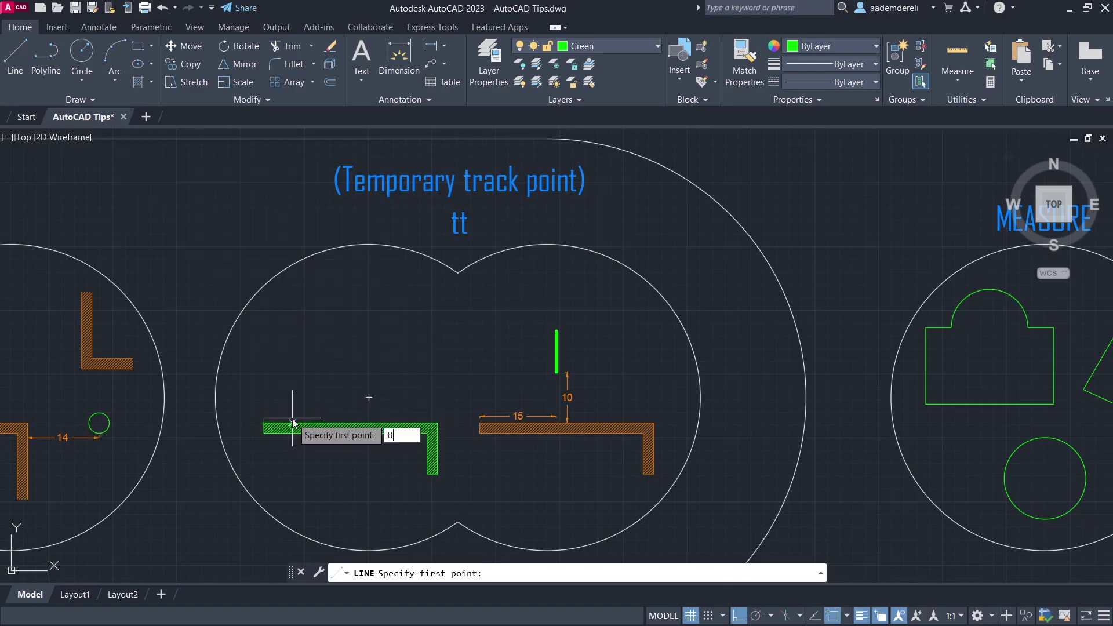
key("Return")
type("15")
key("Return")
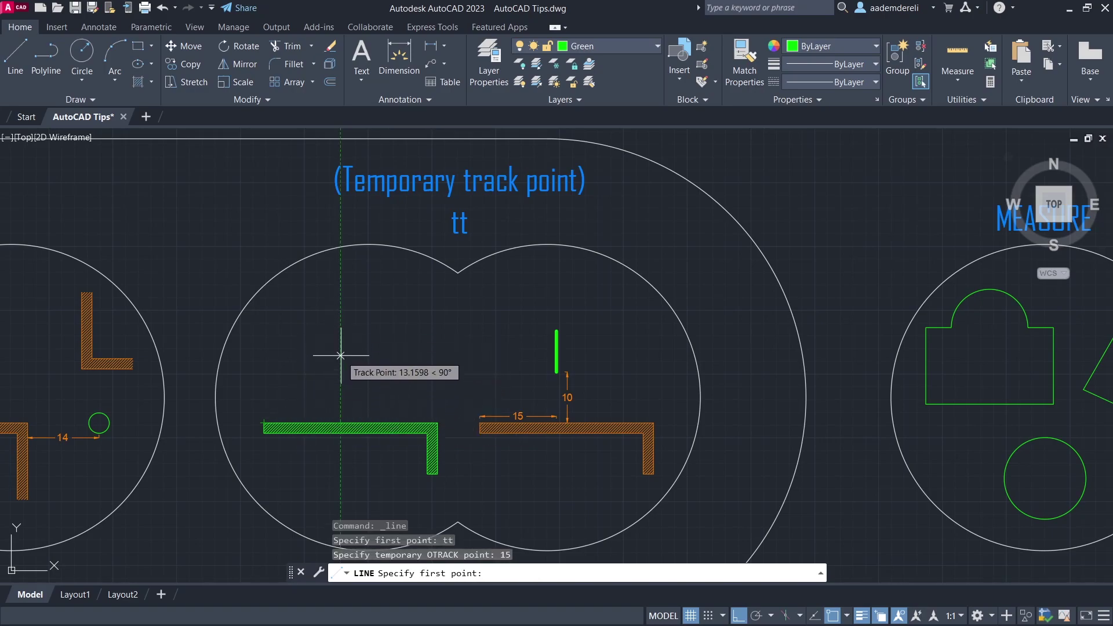
type("10")
key("Return")
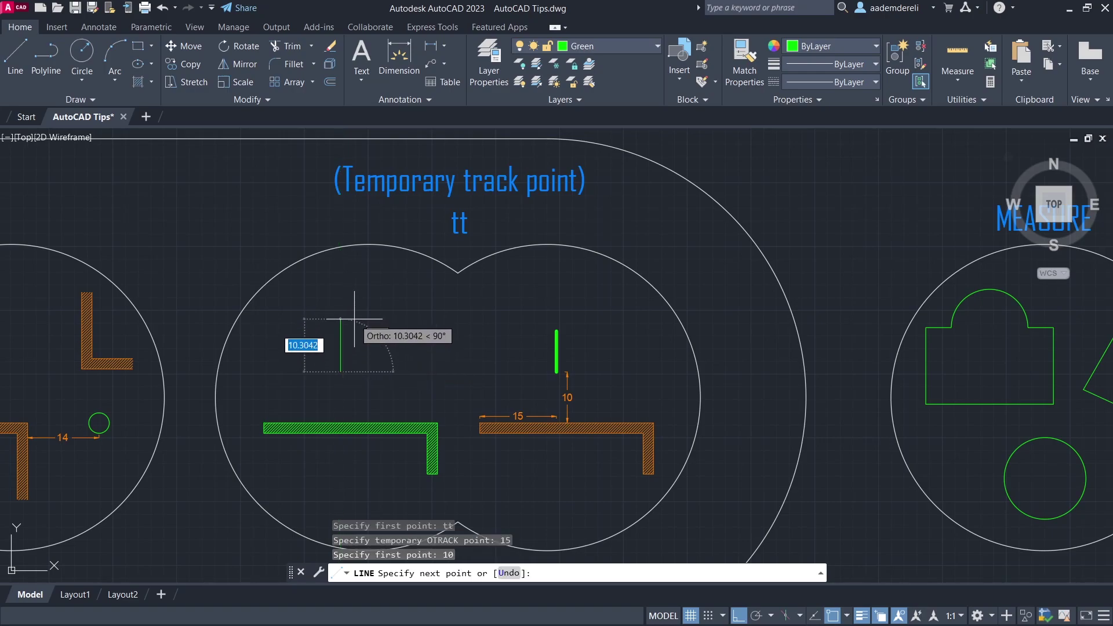
type("10")
key("Return")
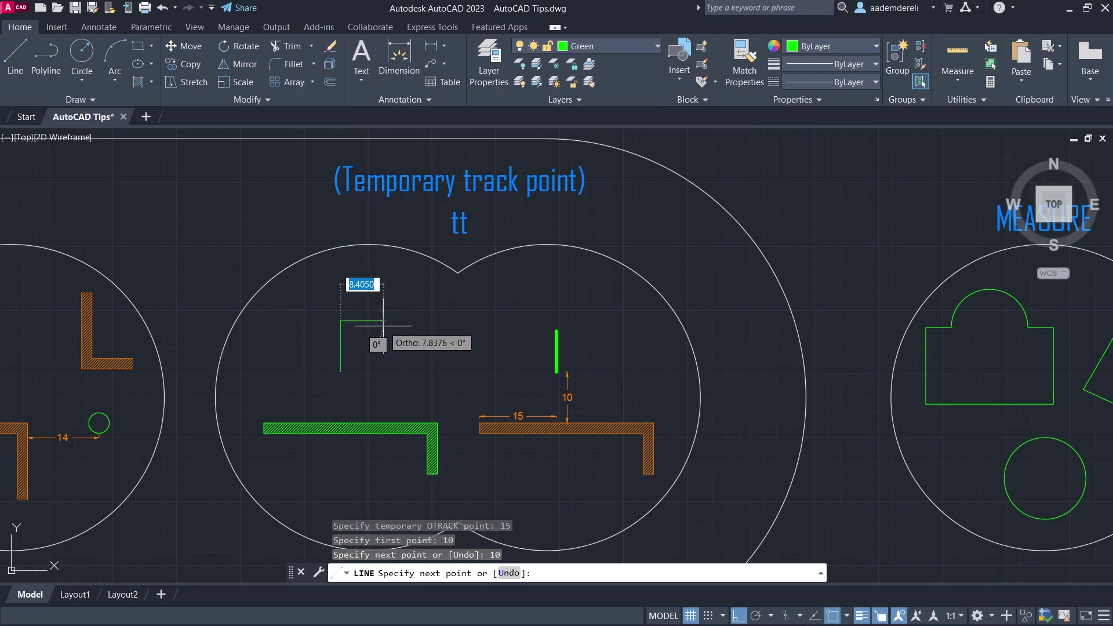
key("Return")
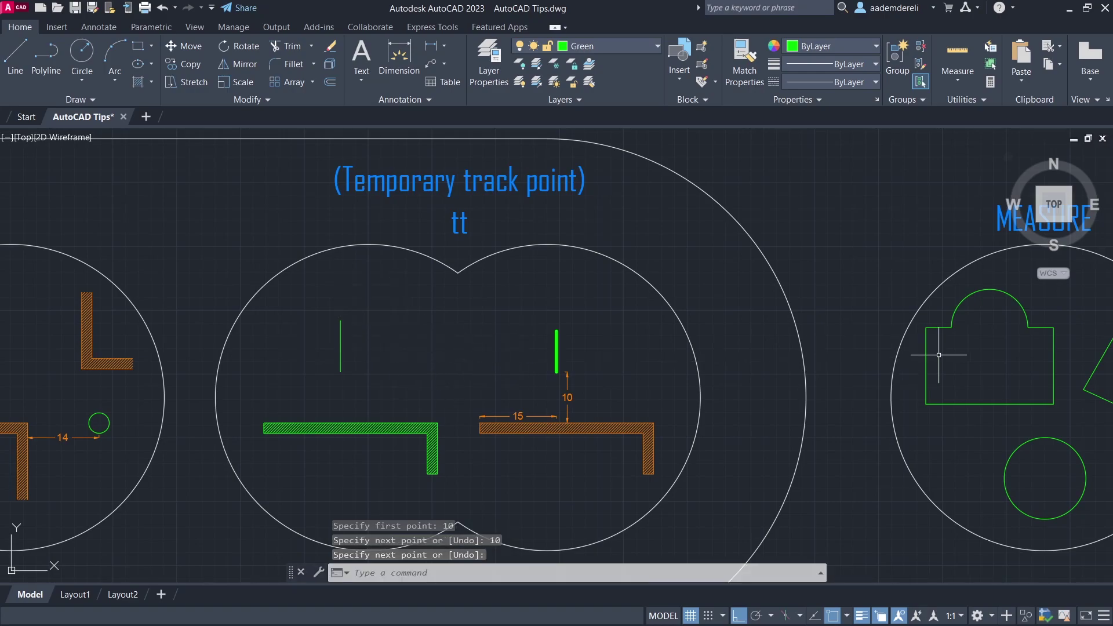
mouse_move(941, 356)
middle_mouse_down()
mouse_move(579, 333)
mouse_move(322, 335)
middle_mouse_up()
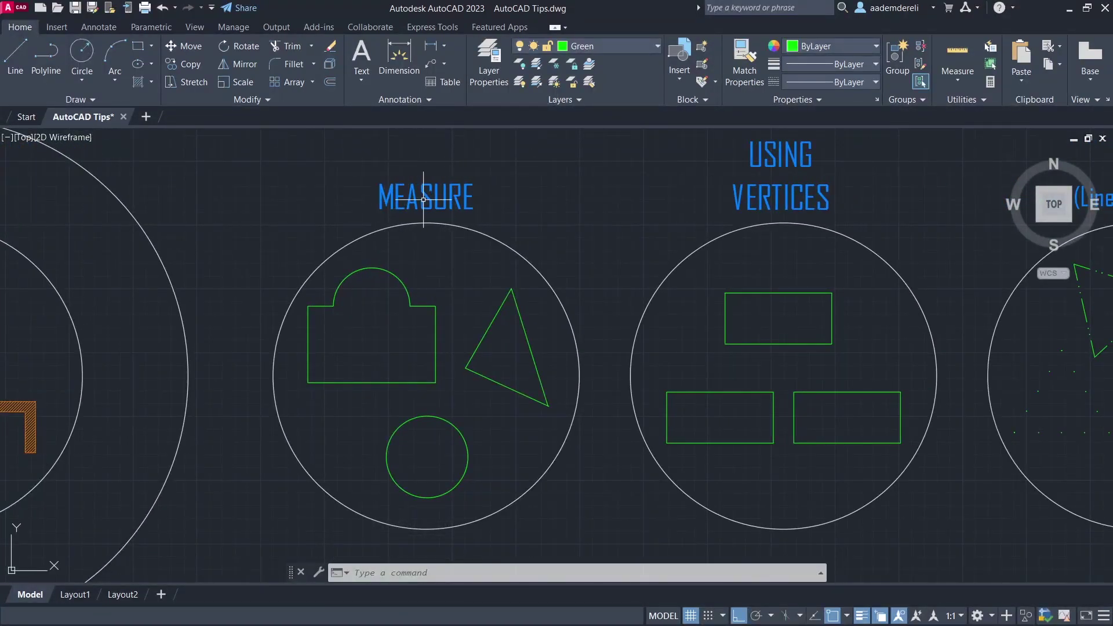
left_click(957, 58)
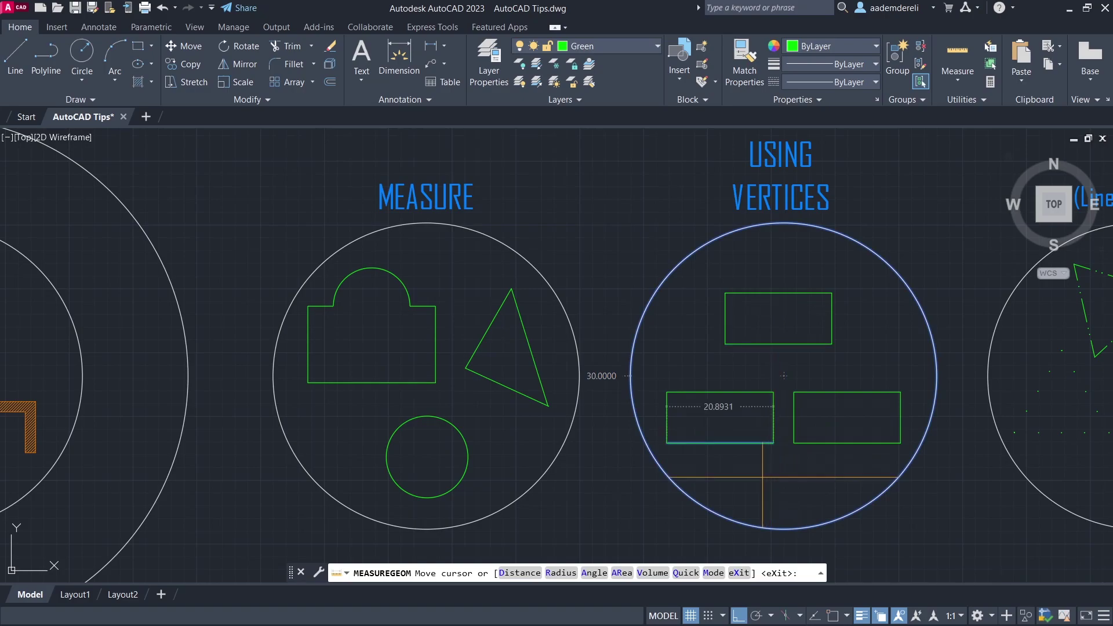
key("Escape")
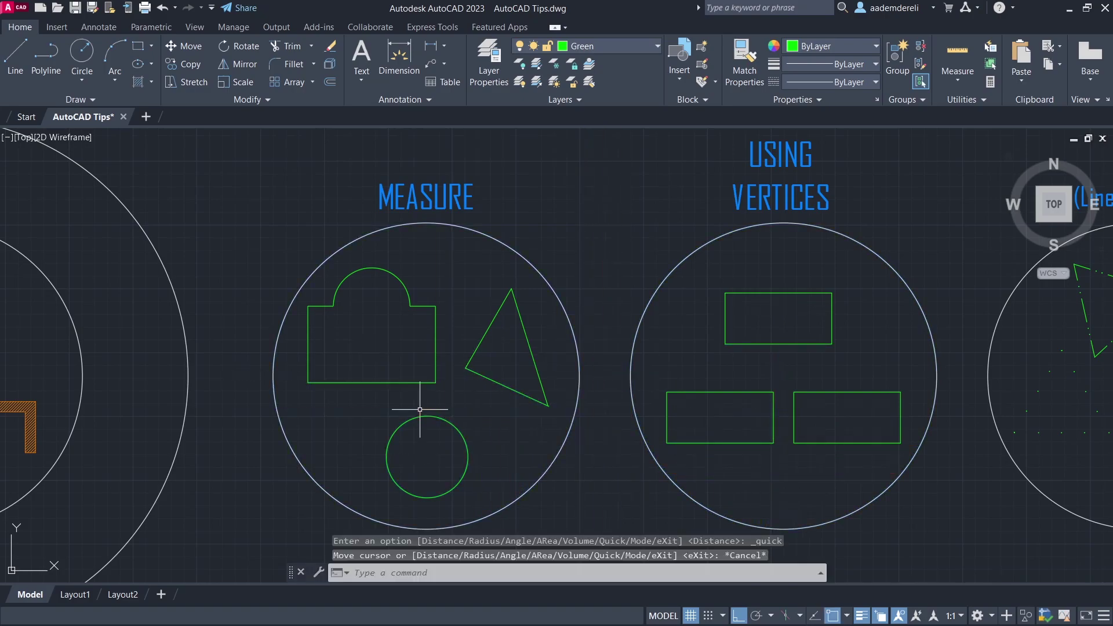
middle_click_drag(790, 303, 541, 311)
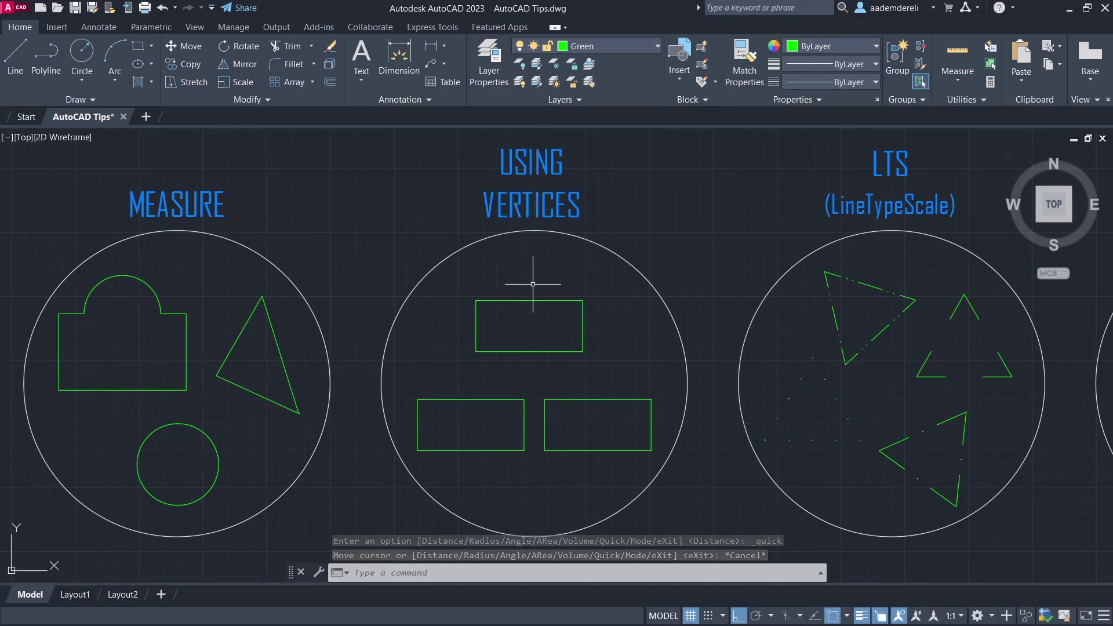
Remove a vertex from the upper rectangle to turn it into a triangle
left_click(509, 300)
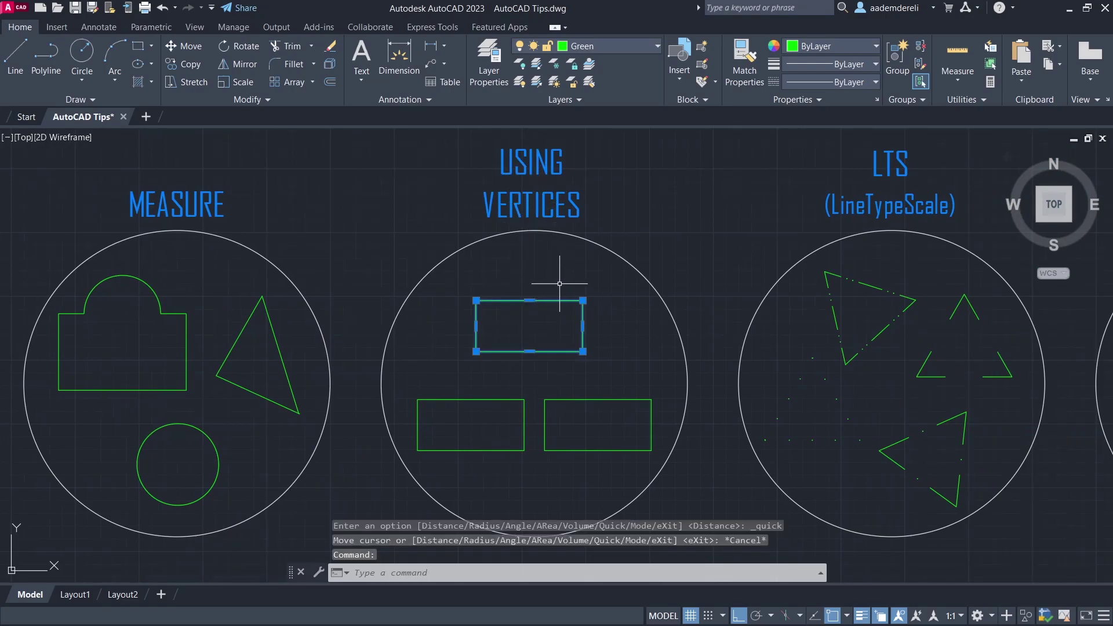
mouse_move(583, 301)
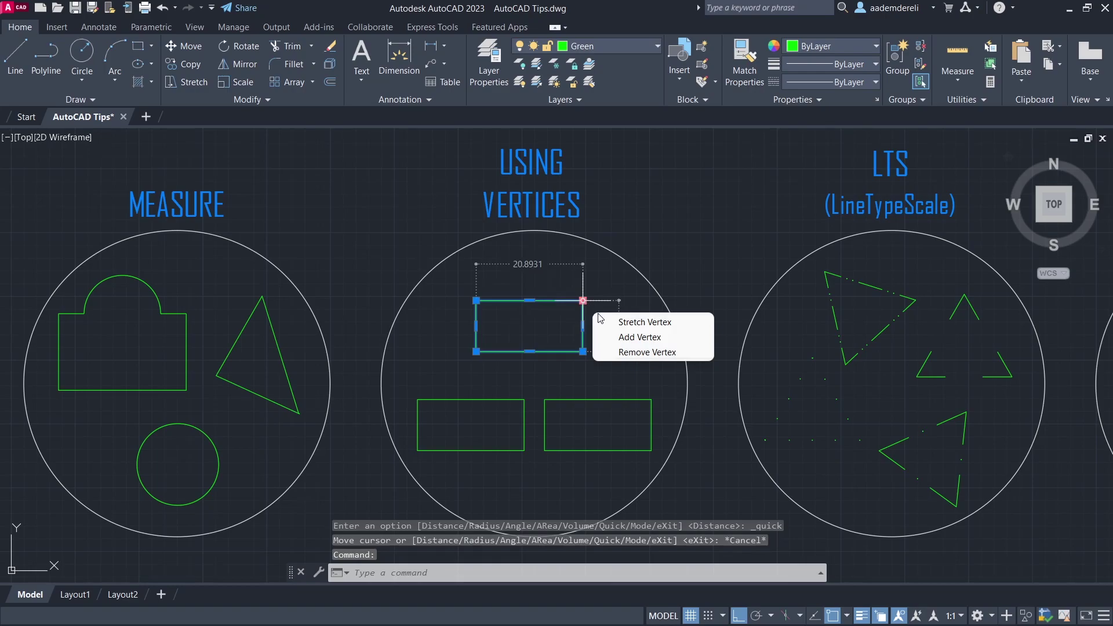
left_click(672, 353)
key("Escape")
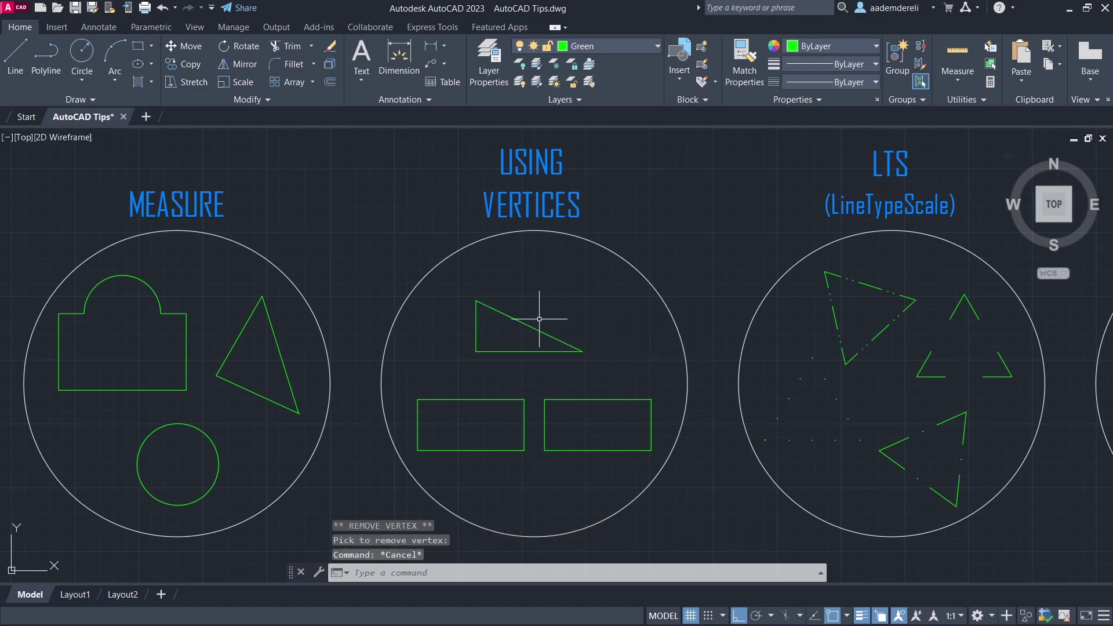
Add a vertex to the left rectangle's top edge, raising it into a peak
left_click(491, 388)
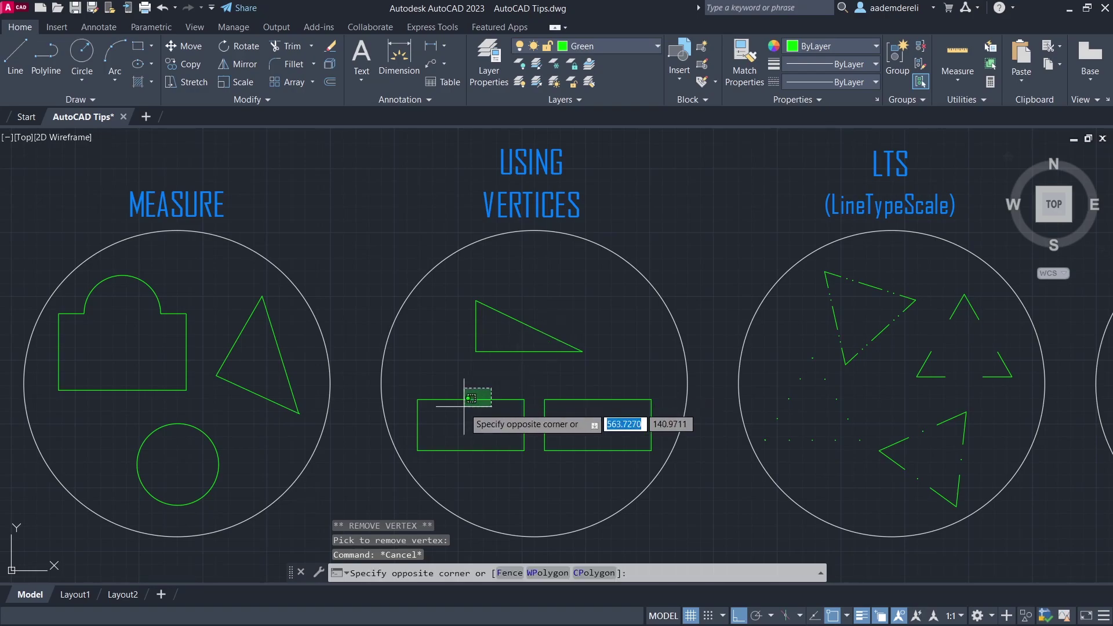
left_click(461, 410)
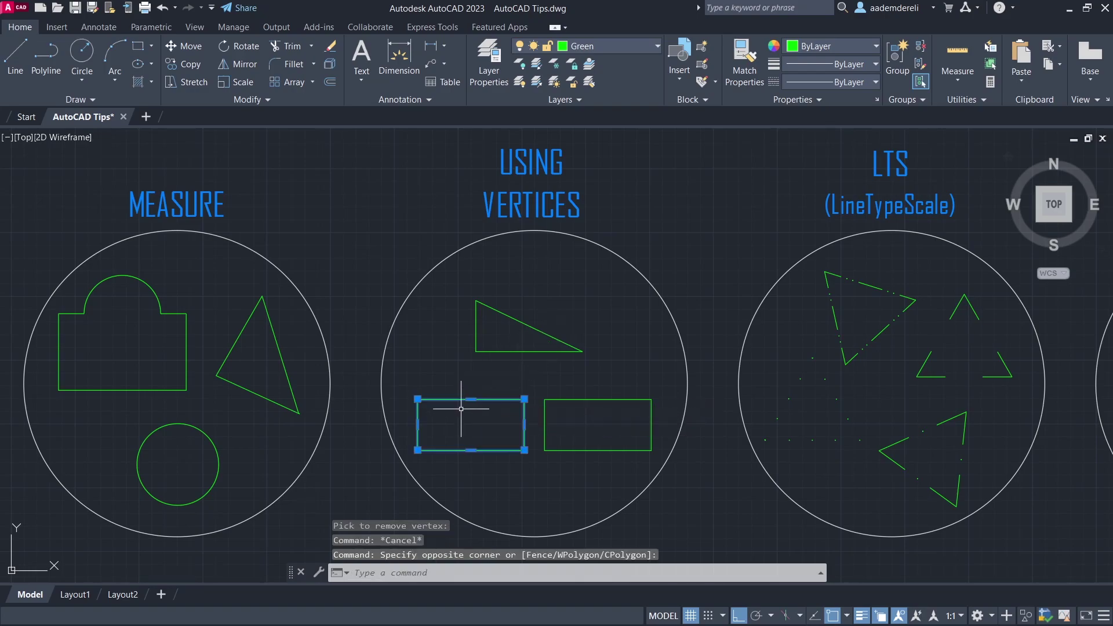
mouse_move(471, 399)
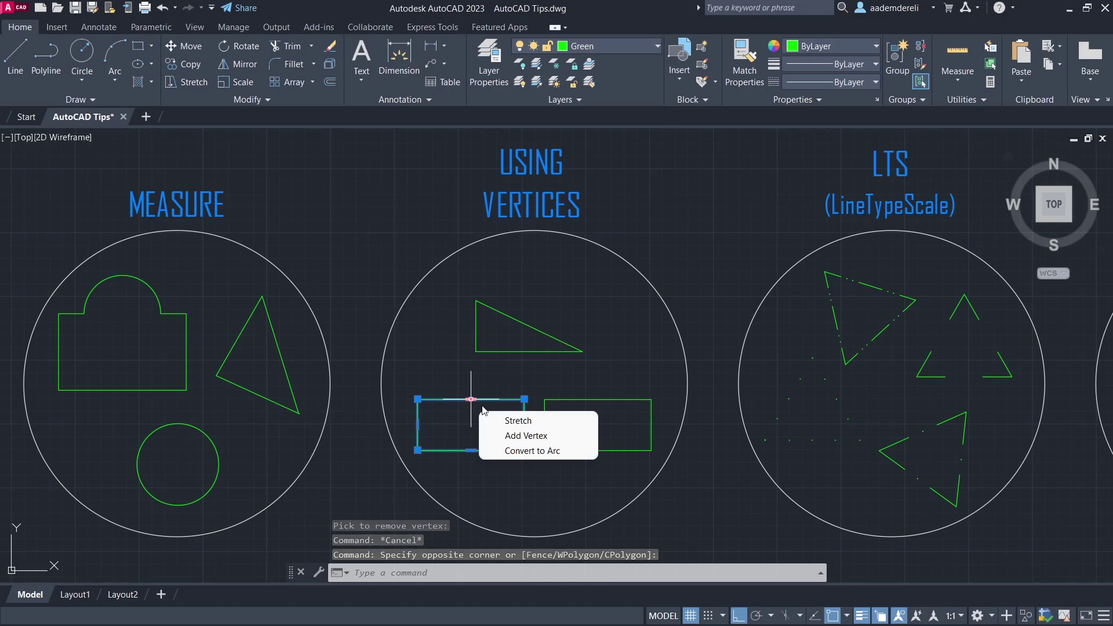
left_click(525, 435)
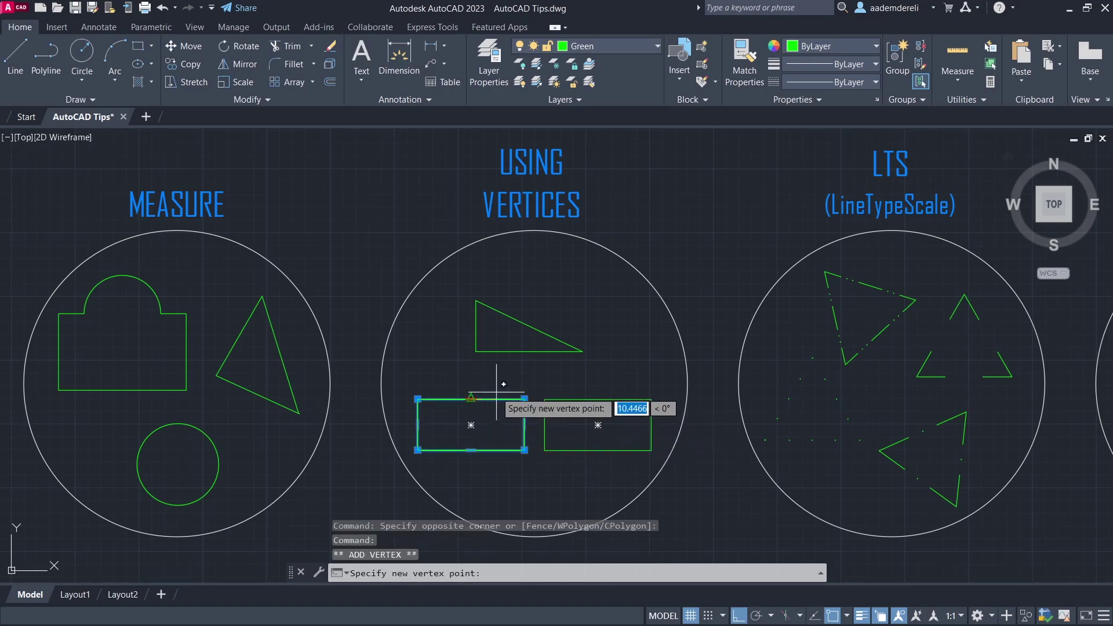
left_click(471, 365)
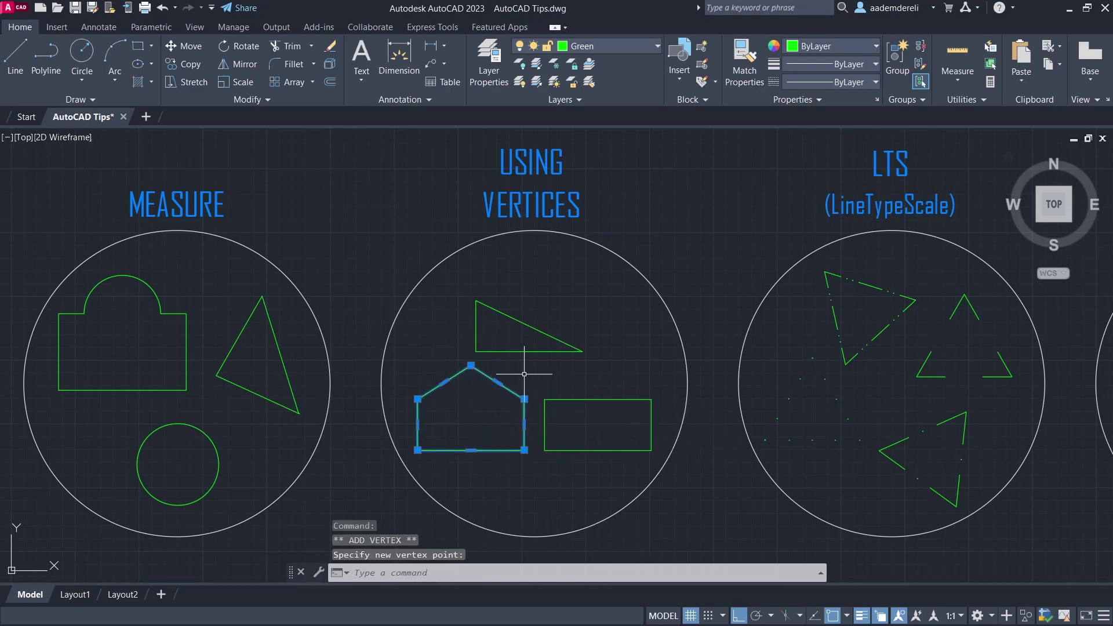
key("Escape")
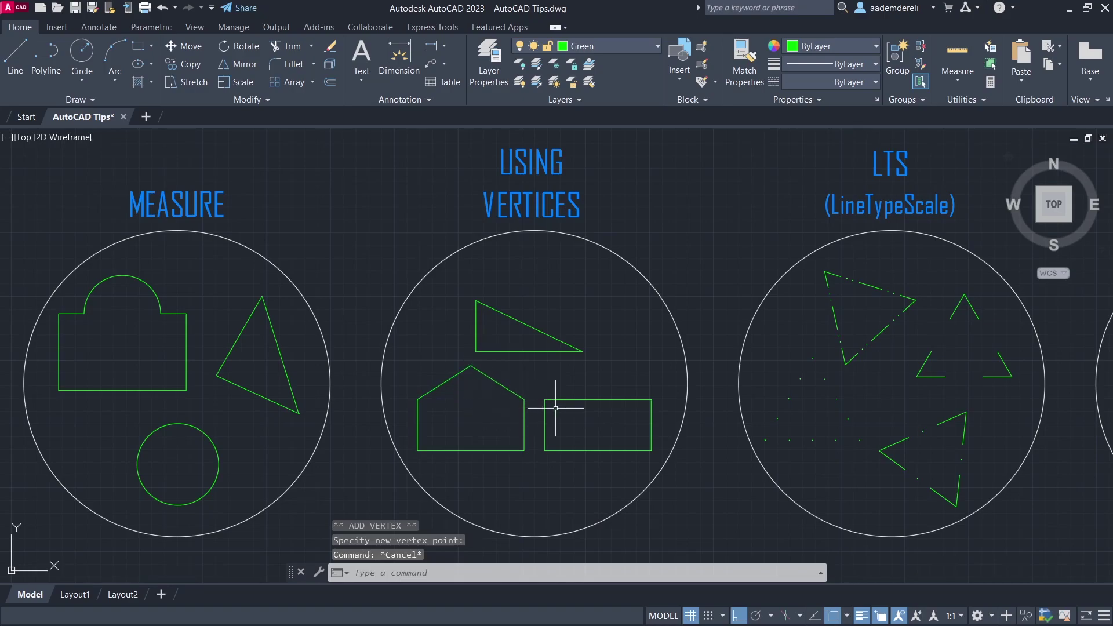
Convert the right rectangle's top and bottom edges into arcs
left_click(601, 389)
left_click(573, 412)
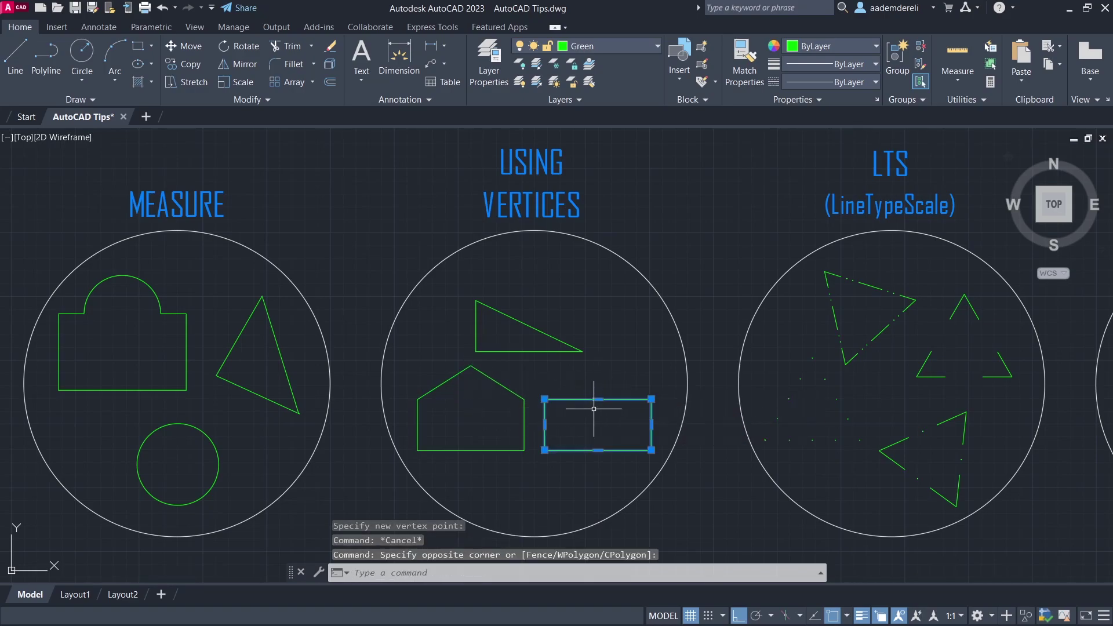
mouse_move(598, 399)
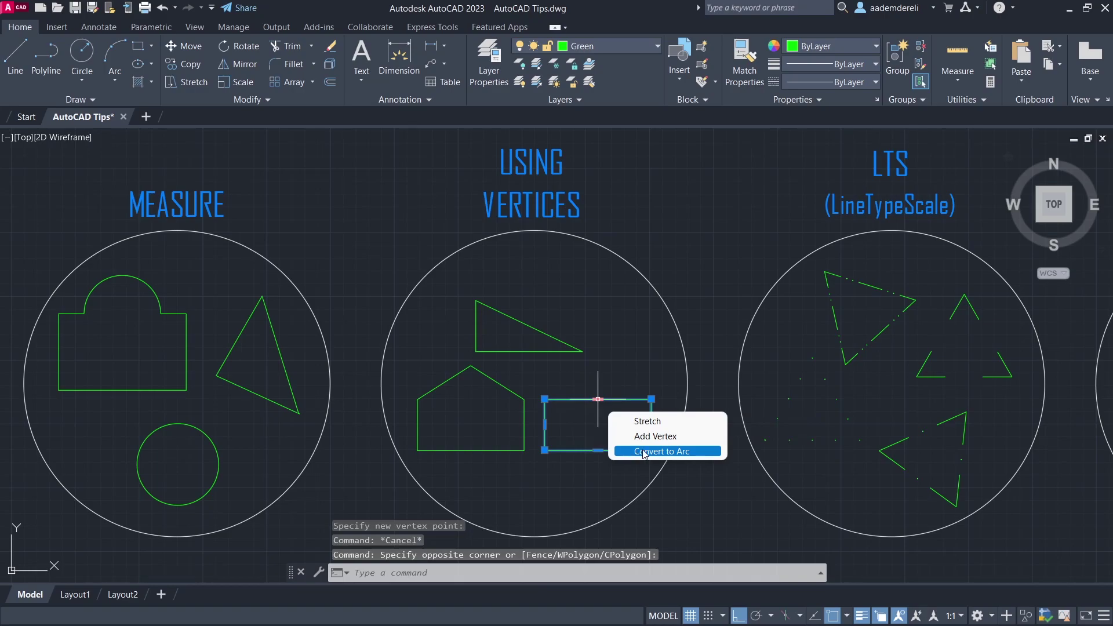
left_click(687, 451)
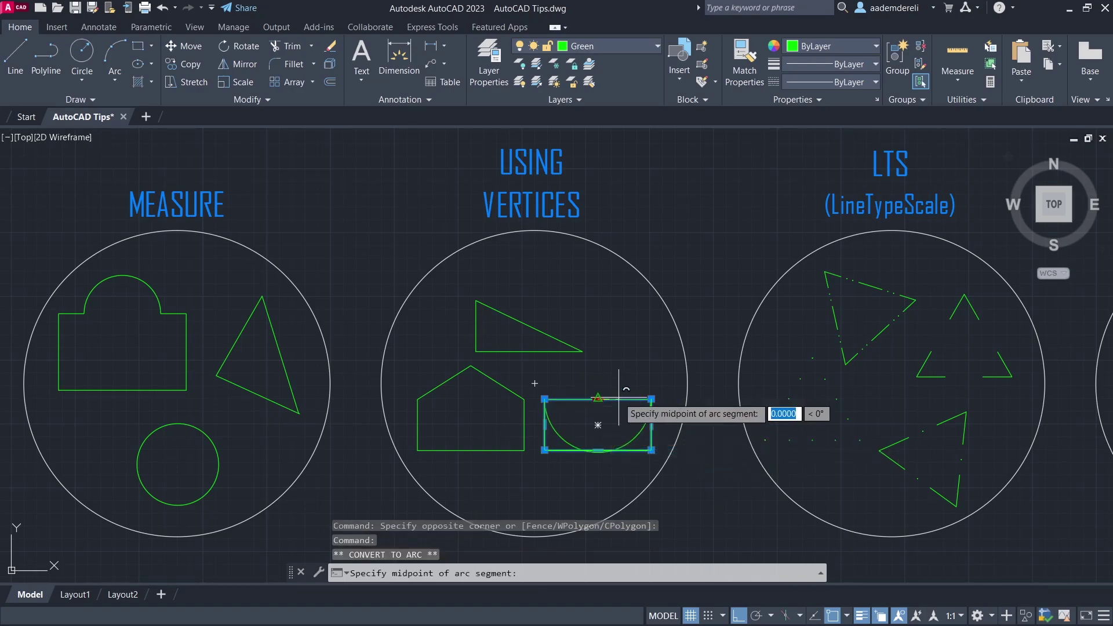
left_click(606, 363)
key("Escape")
left_click(606, 410)
left_click(576, 464)
mouse_move(598, 450)
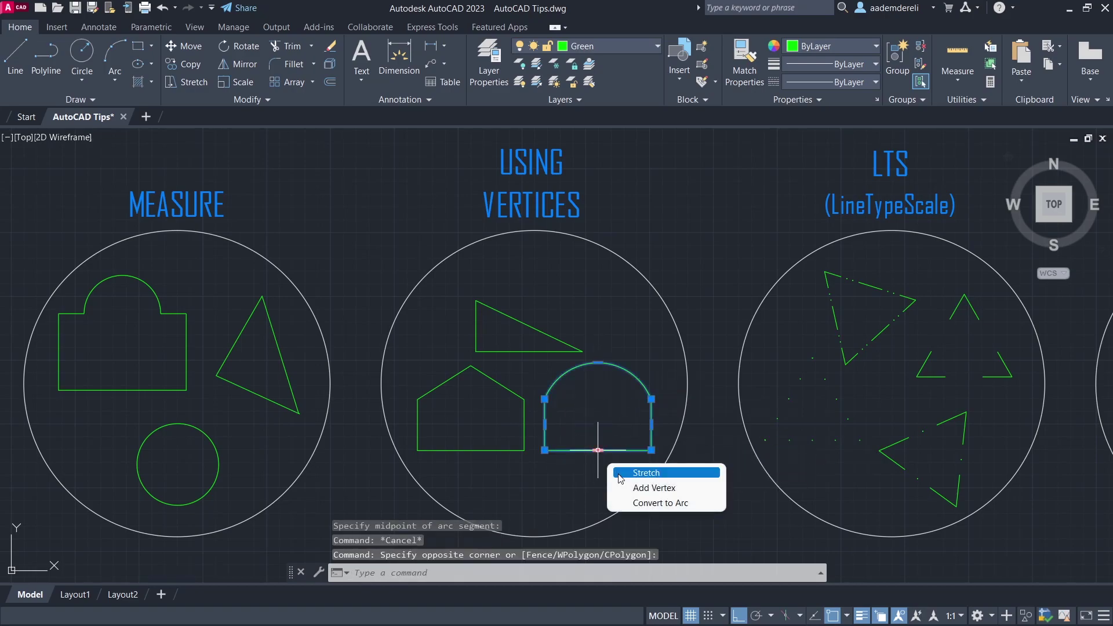
left_click(672, 503)
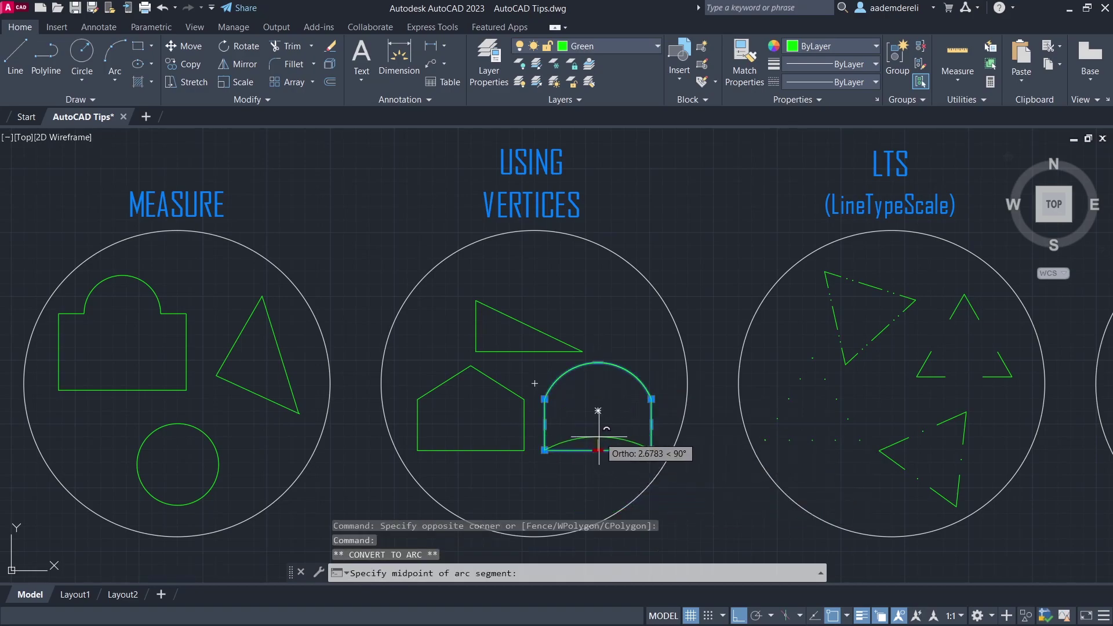
key("Escape")
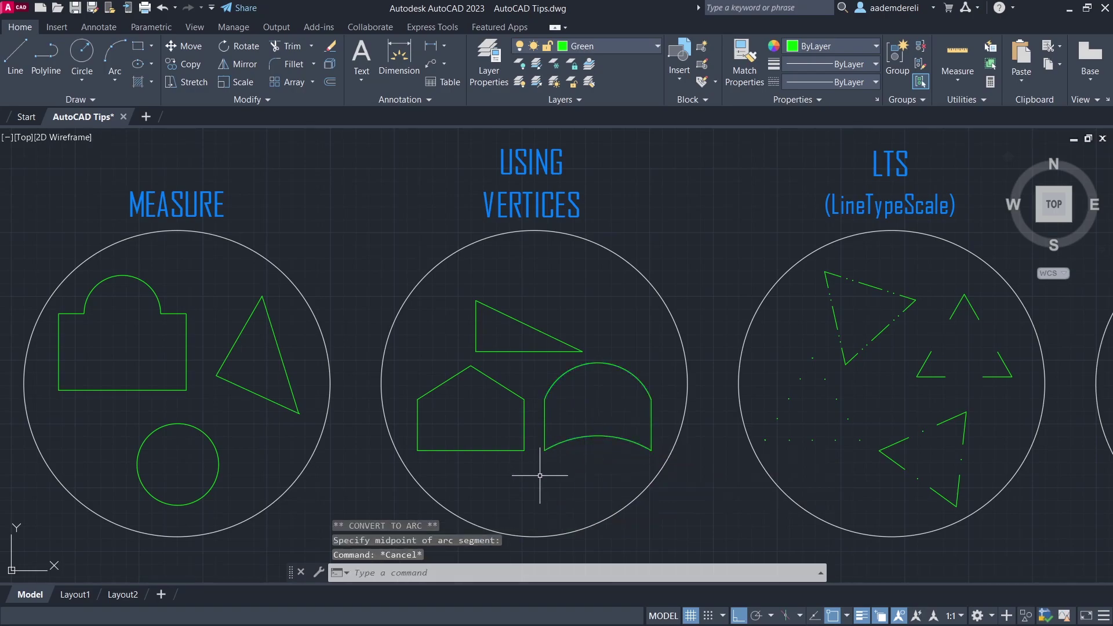
mouse_move(890, 356)
middle_mouse_down()
mouse_move(586, 346)
mouse_move(519, 355)
middle_mouse_up()
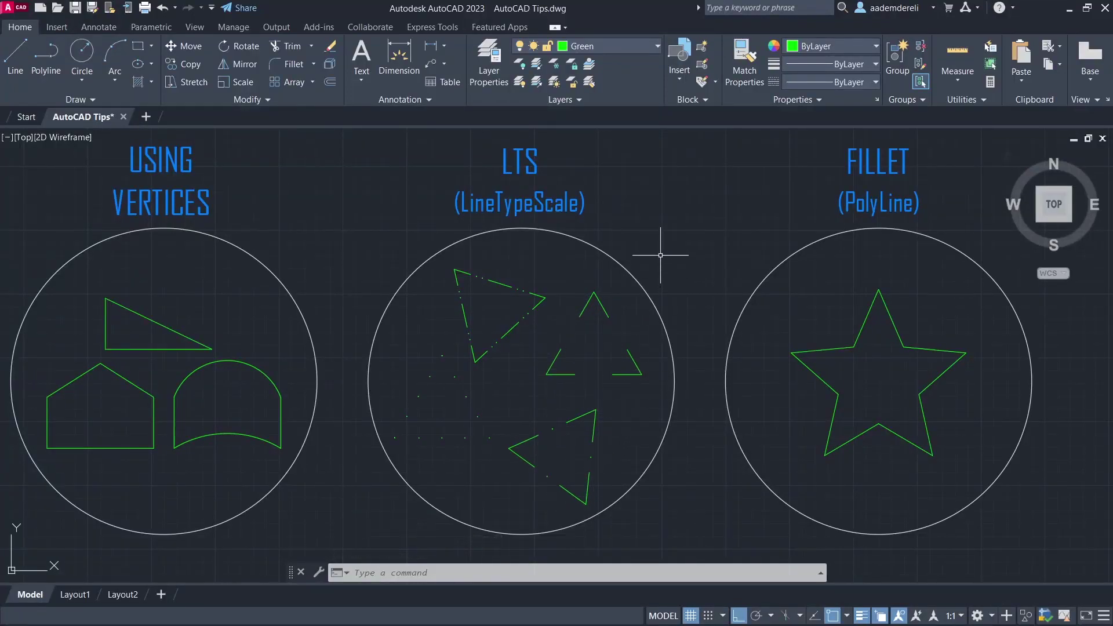
Change the LTSCALE linetype scale to 0.4
type("lt")
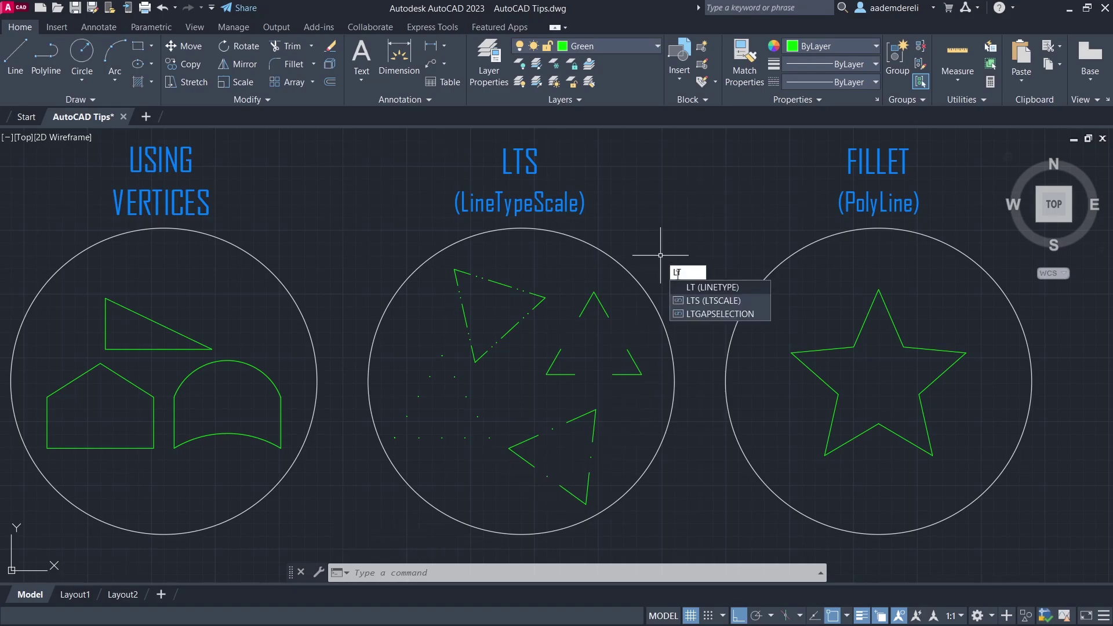
left_click(756, 302)
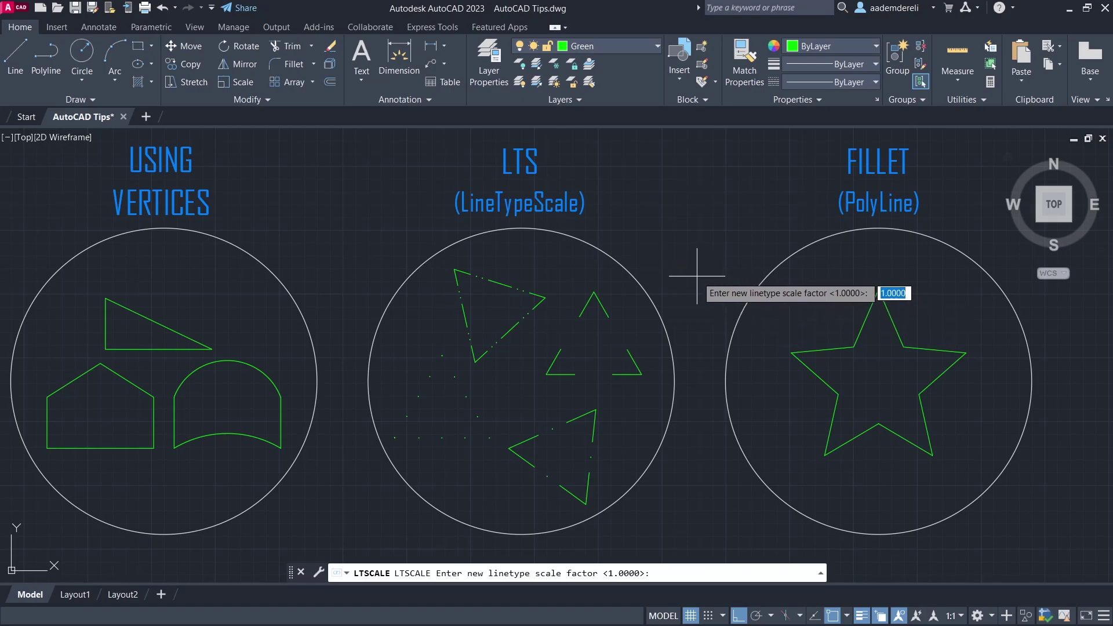
type(".4")
key("Return")
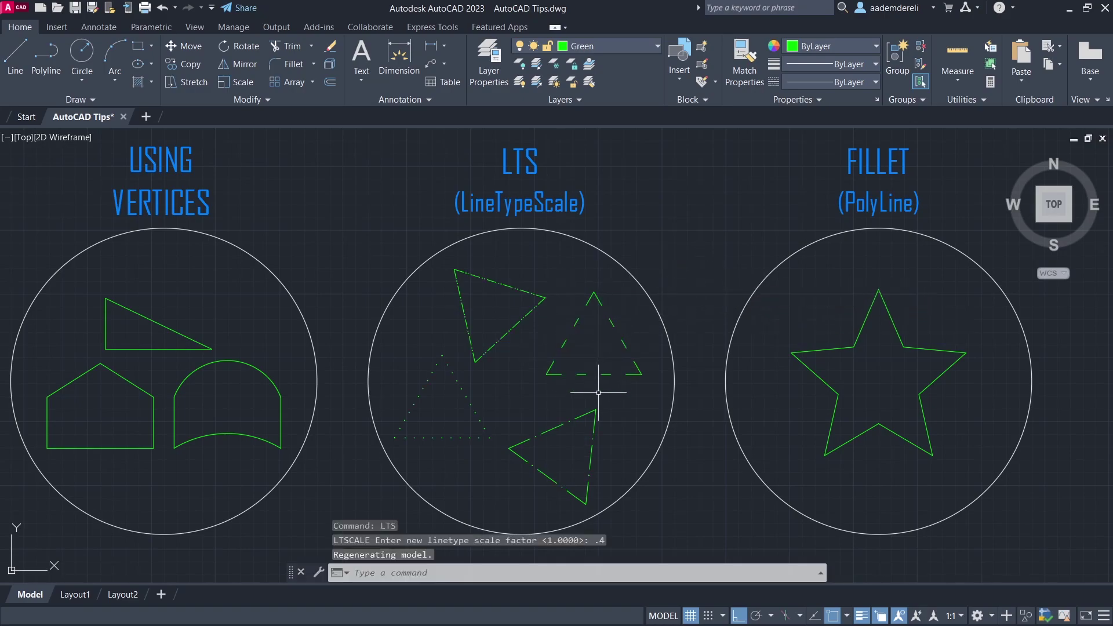
middle_click_drag(894, 366, 525, 364)
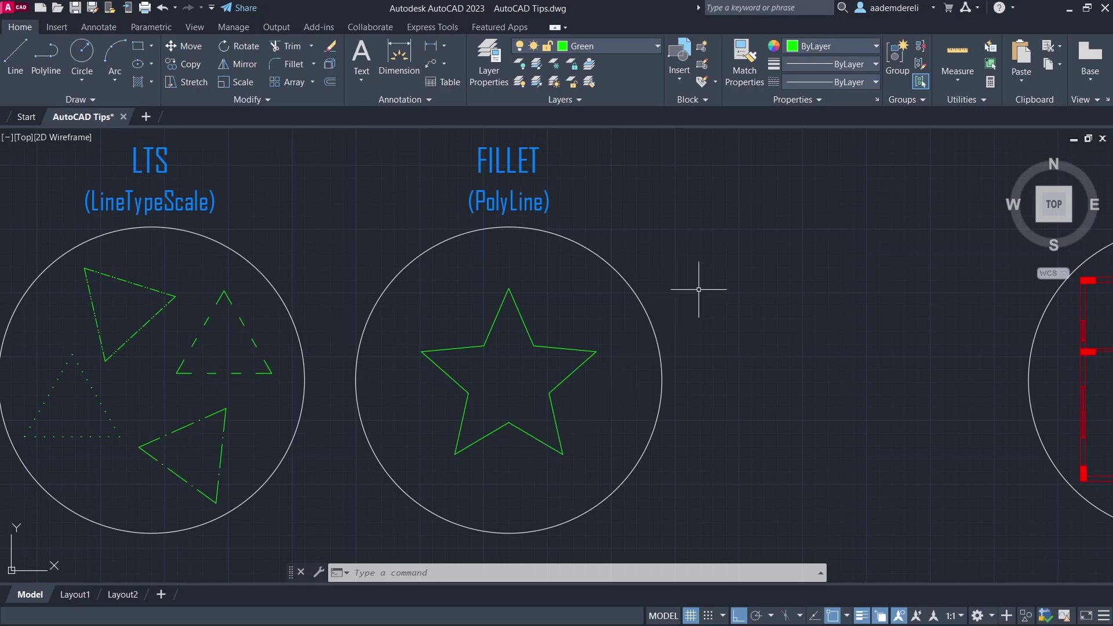
Fillet the star with the Polyline option and a radius of 2
type("f")
key("Return")
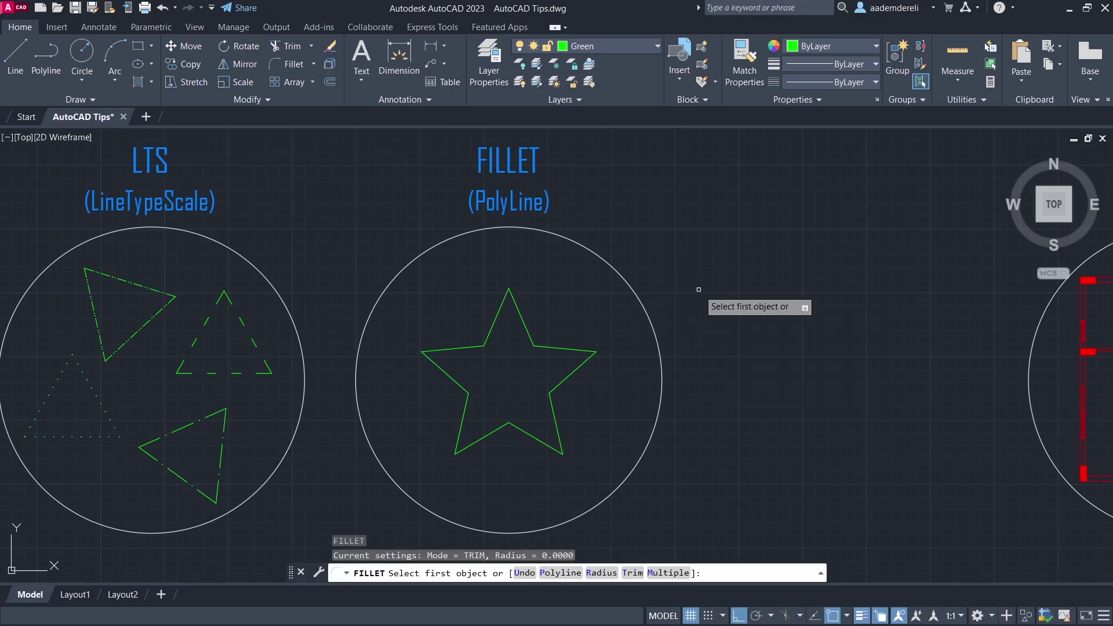
left_click(550, 572)
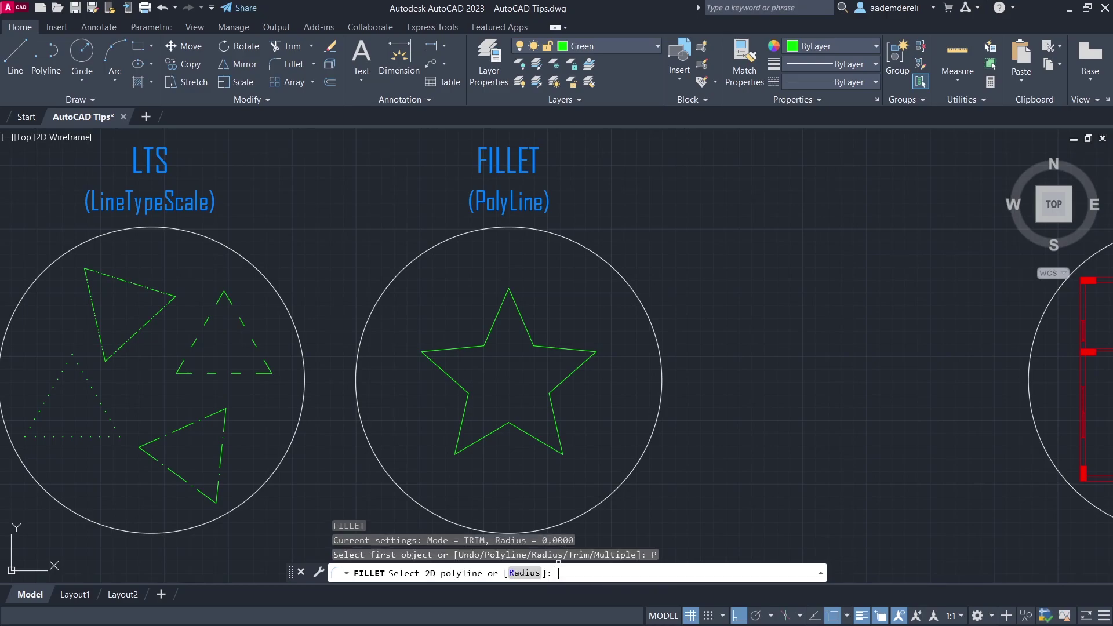
left_click(523, 574)
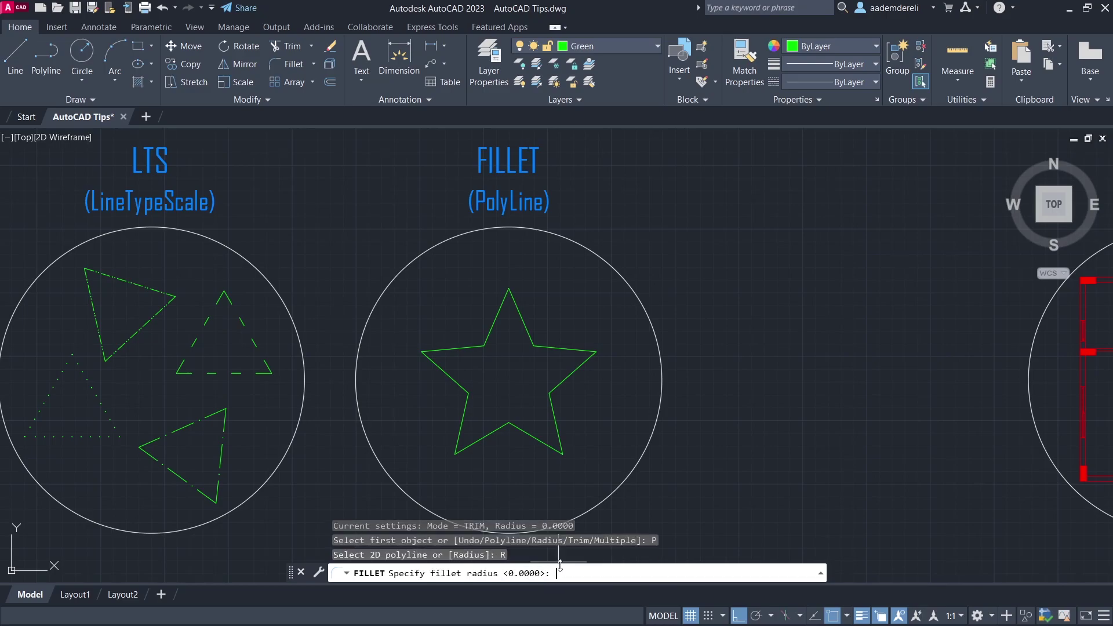
key("Return")
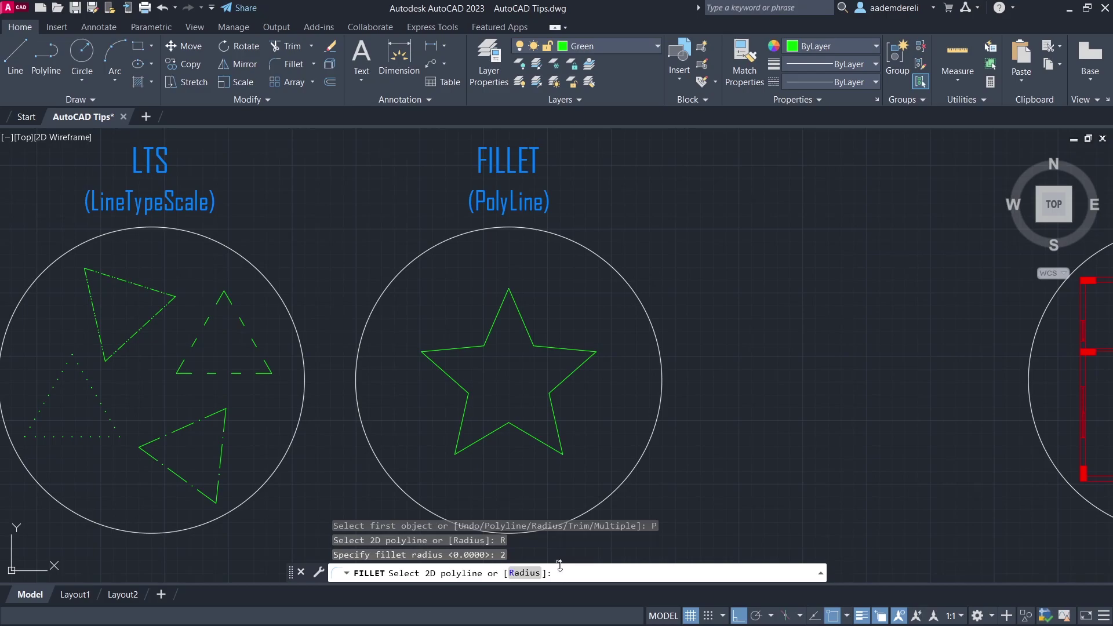
left_click(557, 423)
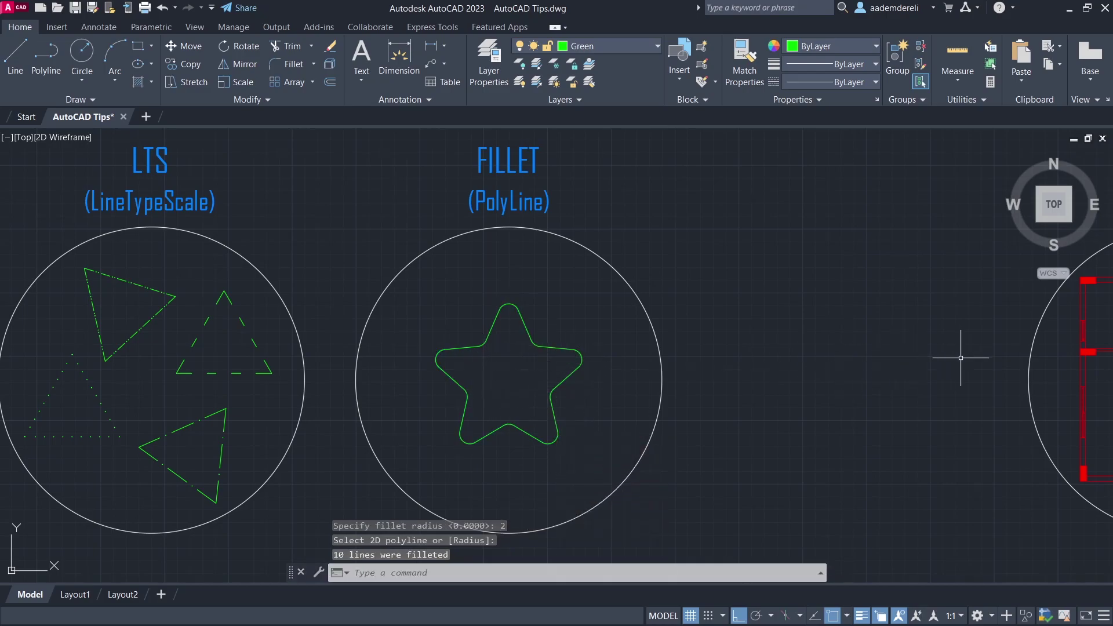
mouse_move(963, 358)
middle_mouse_down()
mouse_move(725, 367)
mouse_move(337, 355)
middle_mouse_up()
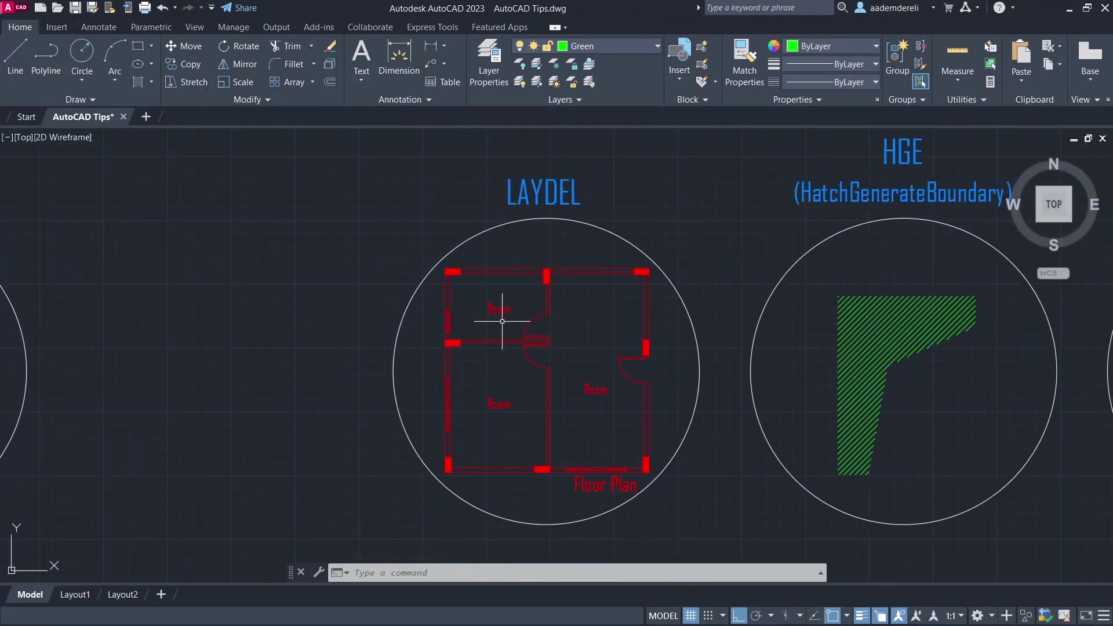
Use LAYDEL on the red floor plan to delete layer 2022, with the Layers palette open
left_click(488, 72)
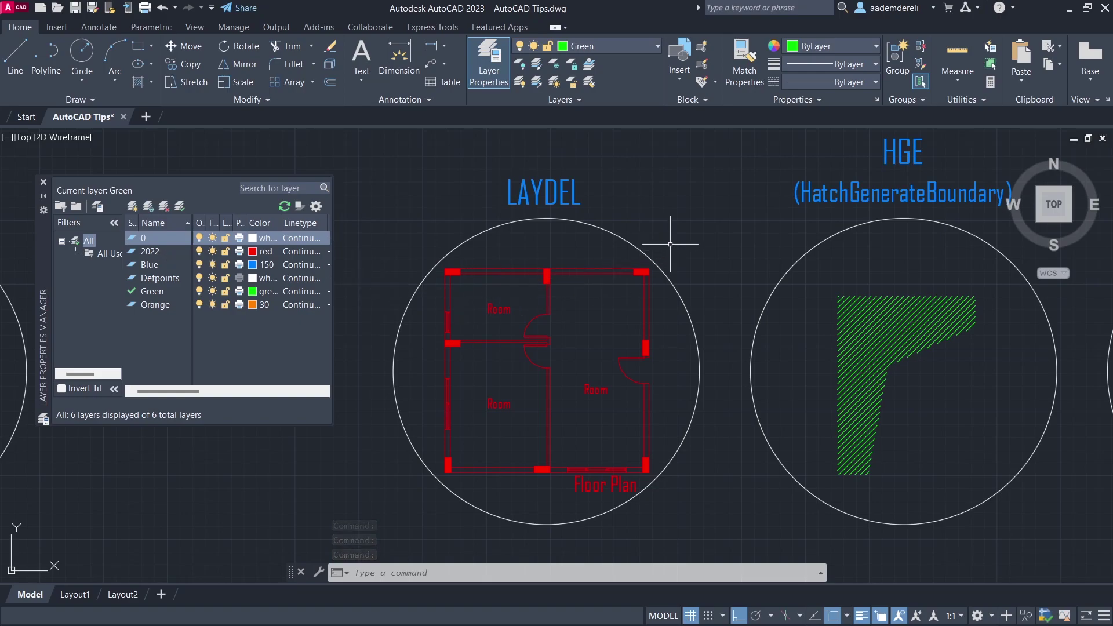
type("LAYDEL")
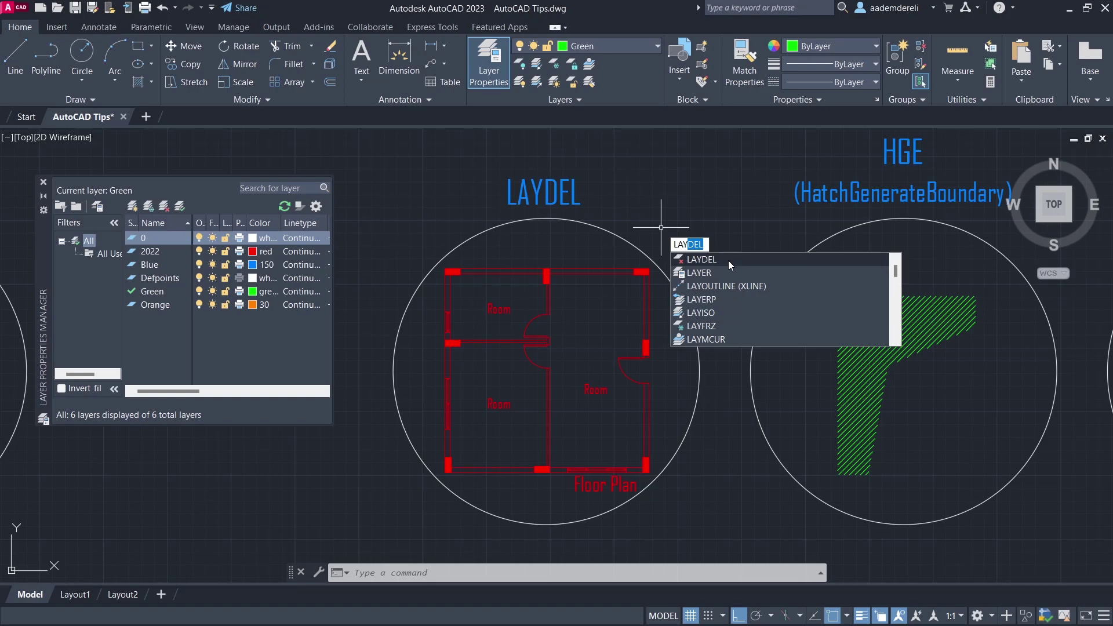
left_click(728, 260)
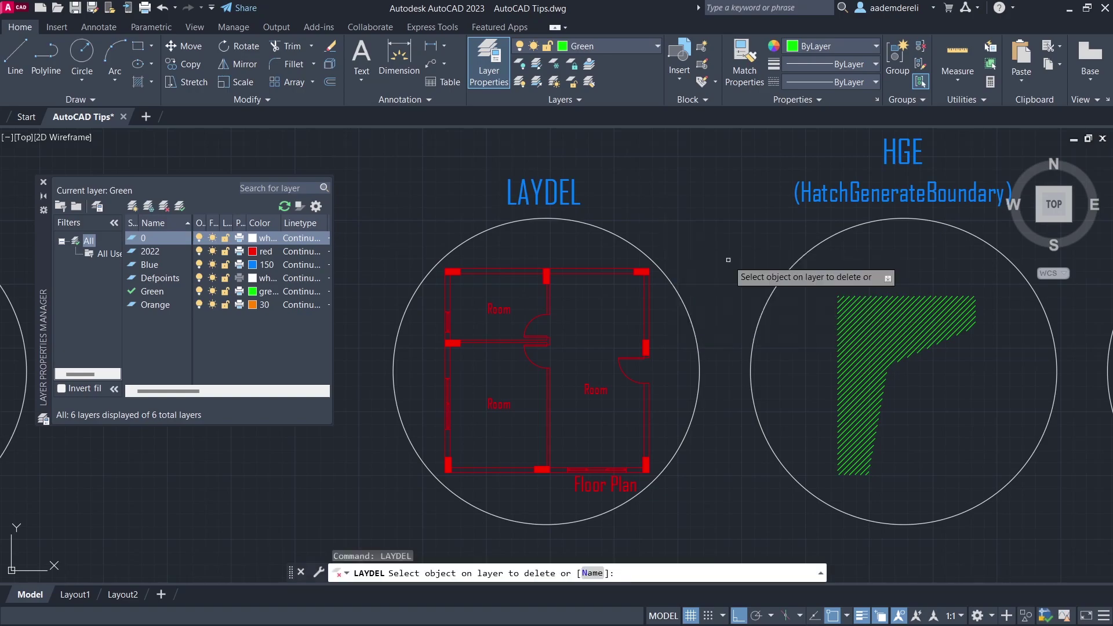
left_click(586, 270)
key("Return")
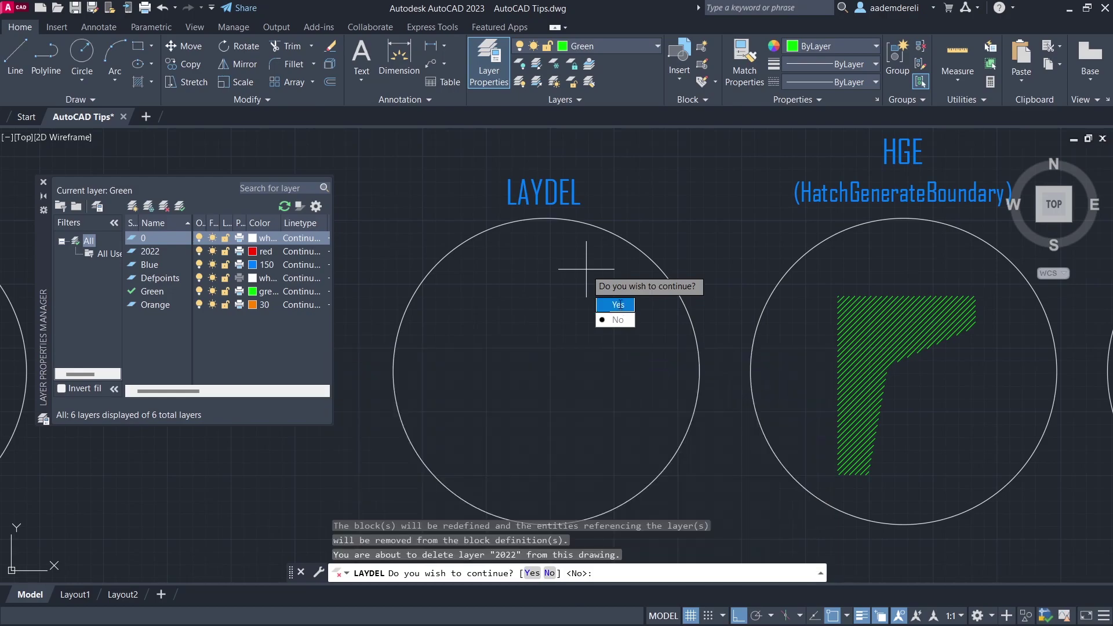
left_click(618, 303)
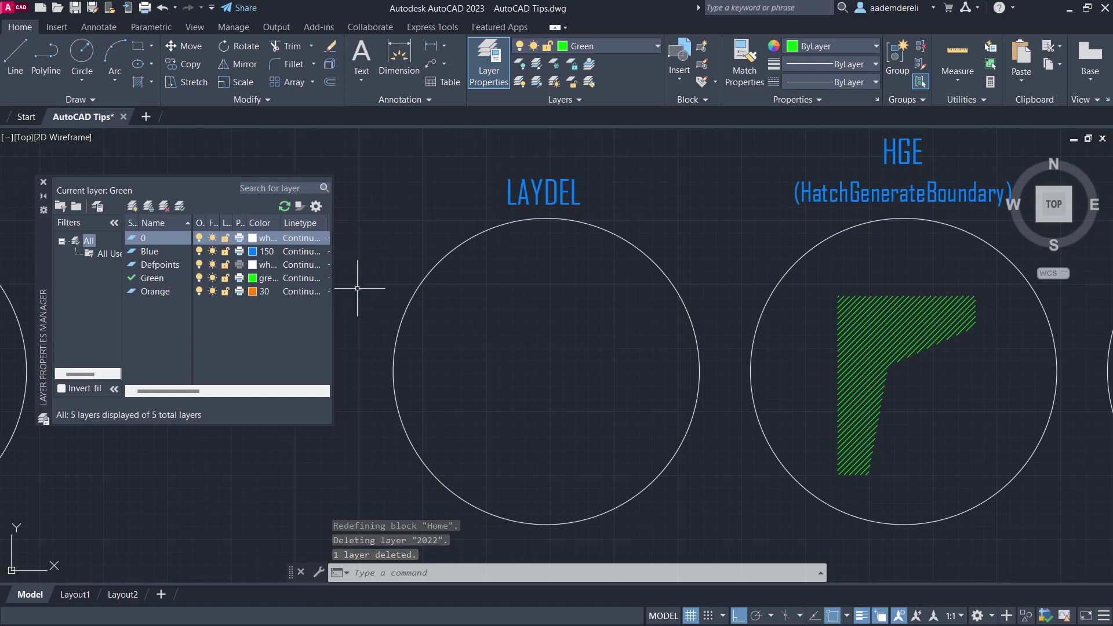
left_click(45, 186)
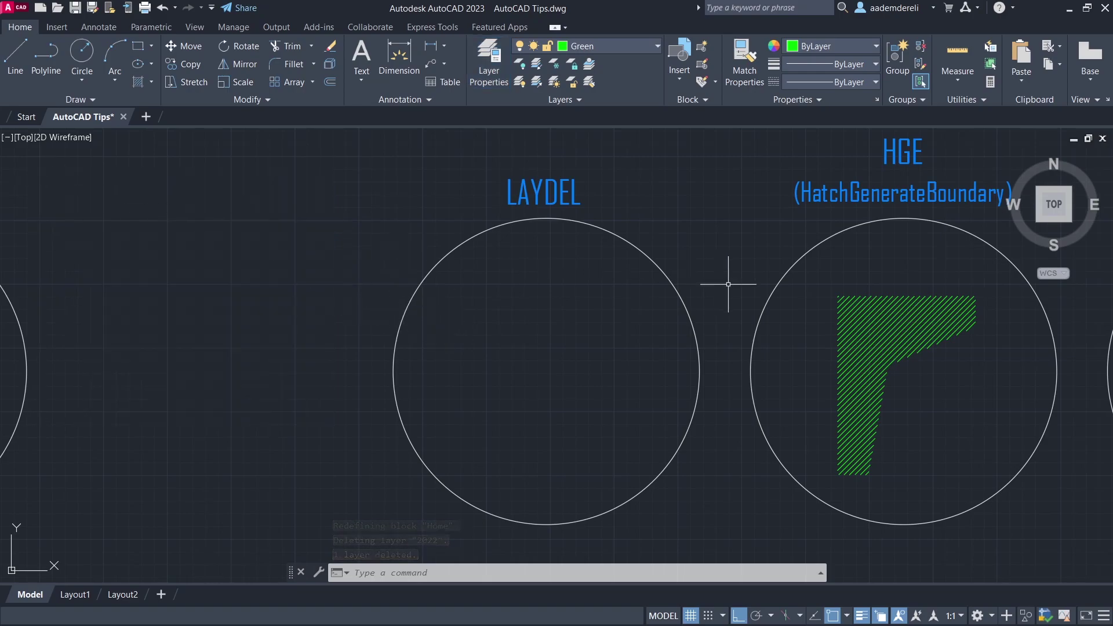
Generate a boundary polyline around the HGE circle's hatch with HATCHGENERATEBOUNDARY
middle_click_drag(830, 299, 445, 312)
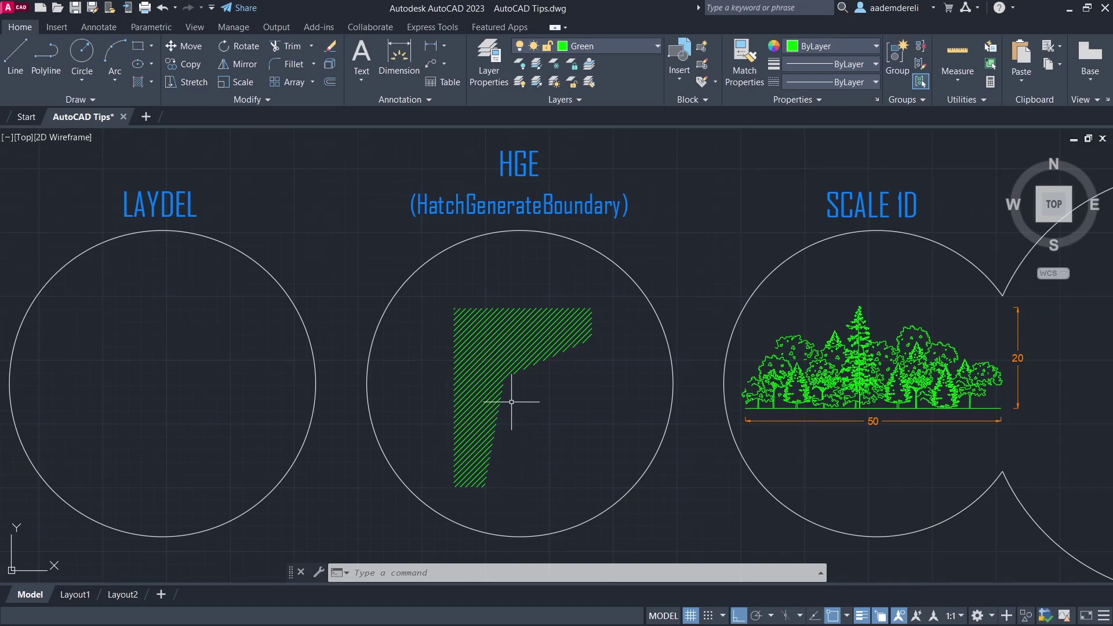
type("hge")
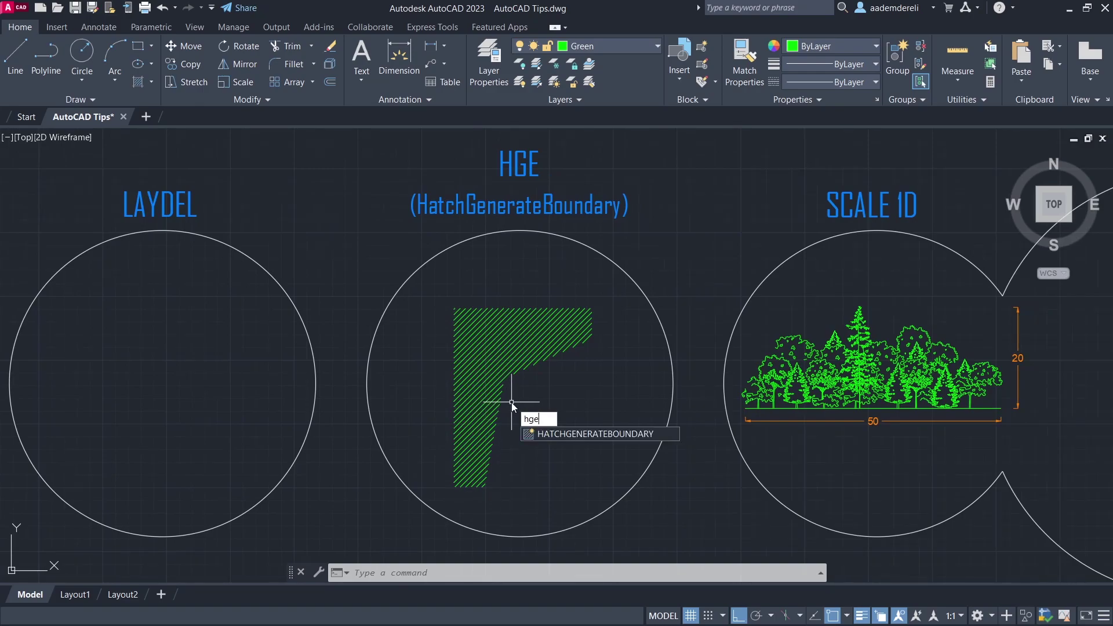
left_click(603, 433)
left_click(517, 332)
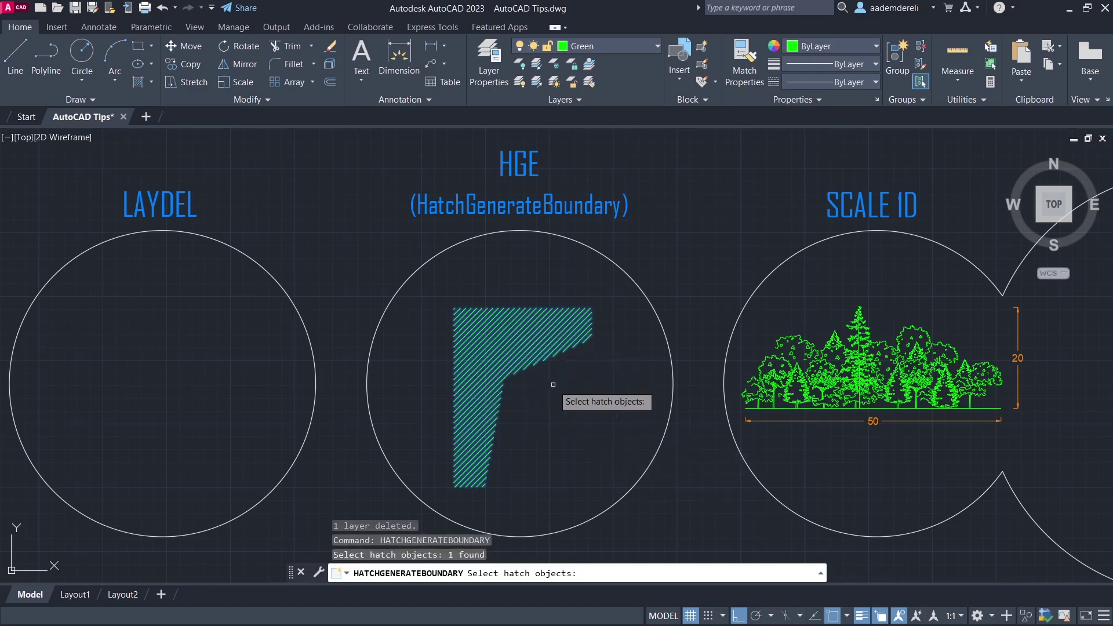
key("Return")
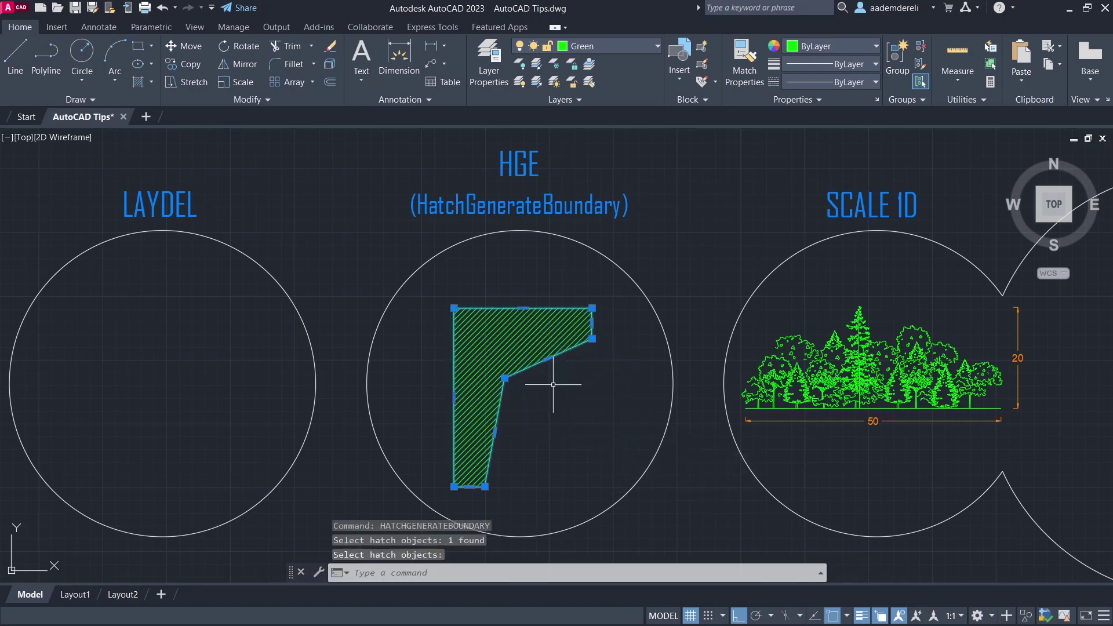
key("Escape")
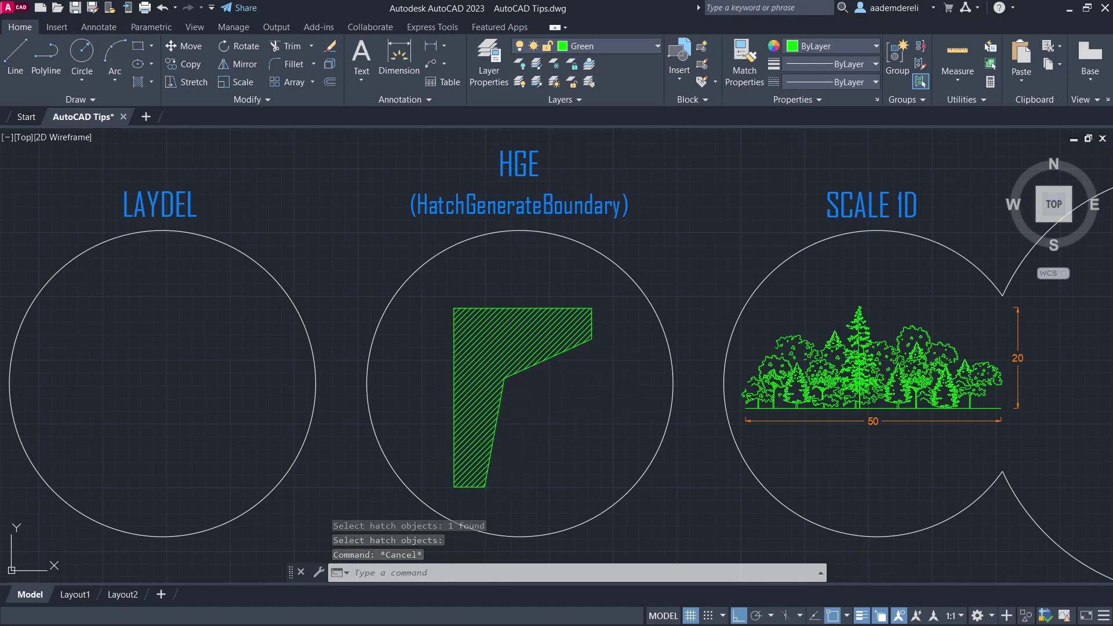
Check the new boundary by deleting the hatch, then undo the deletion
left_click(524, 351)
key("Delete")
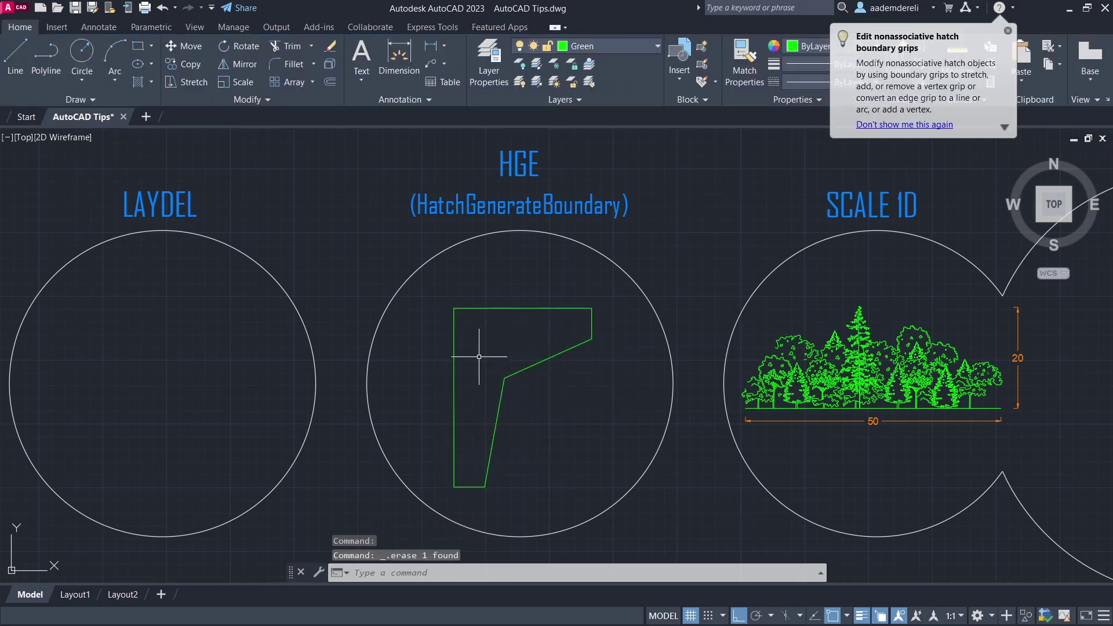
key("ctrl+z")
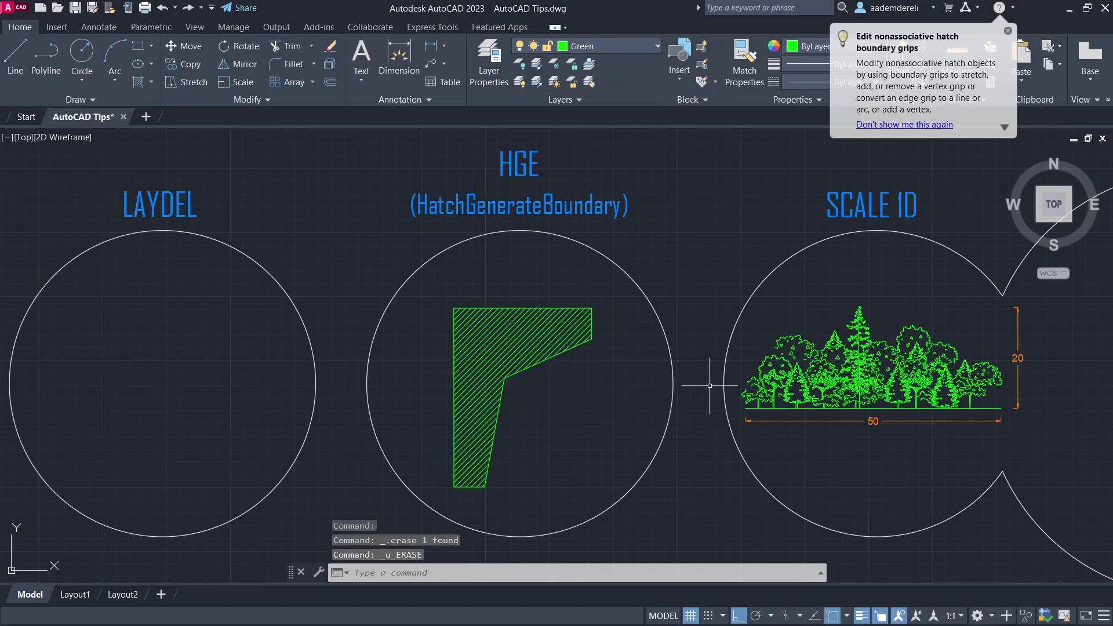
mouse_move(850, 354)
middle_mouse_down()
mouse_move(501, 342)
mouse_move(308, 320)
middle_mouse_up()
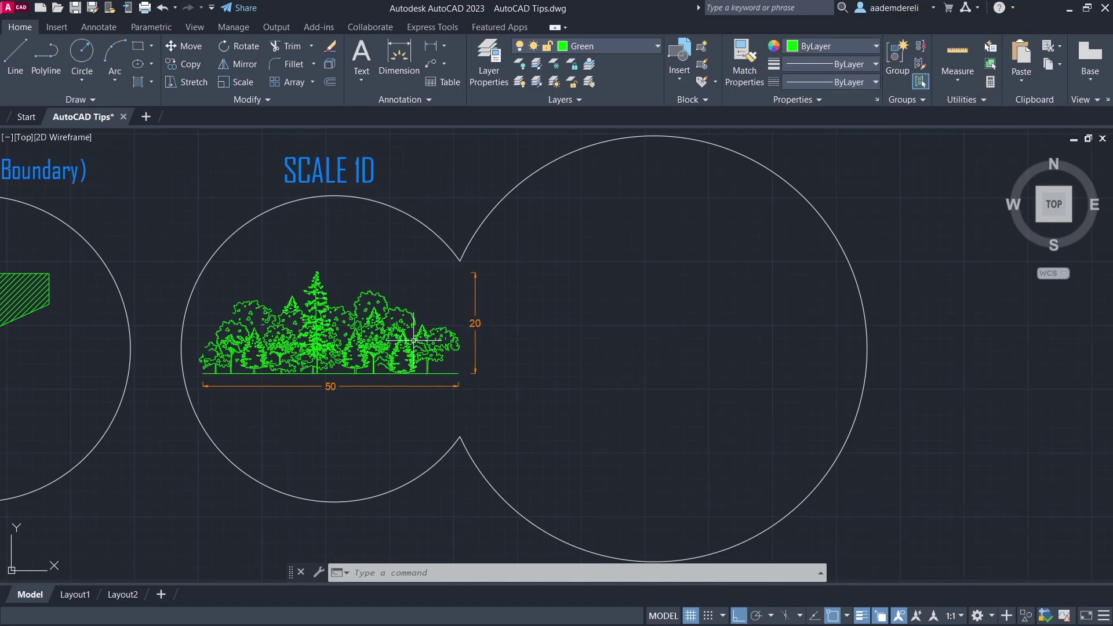
Window-select the entire SCALE 1D tree row (3126 objects) and copy it with Ctrl+C
left_click(371, 282)
left_click(368, 322)
left_click(287, 288)
left_click(260, 328)
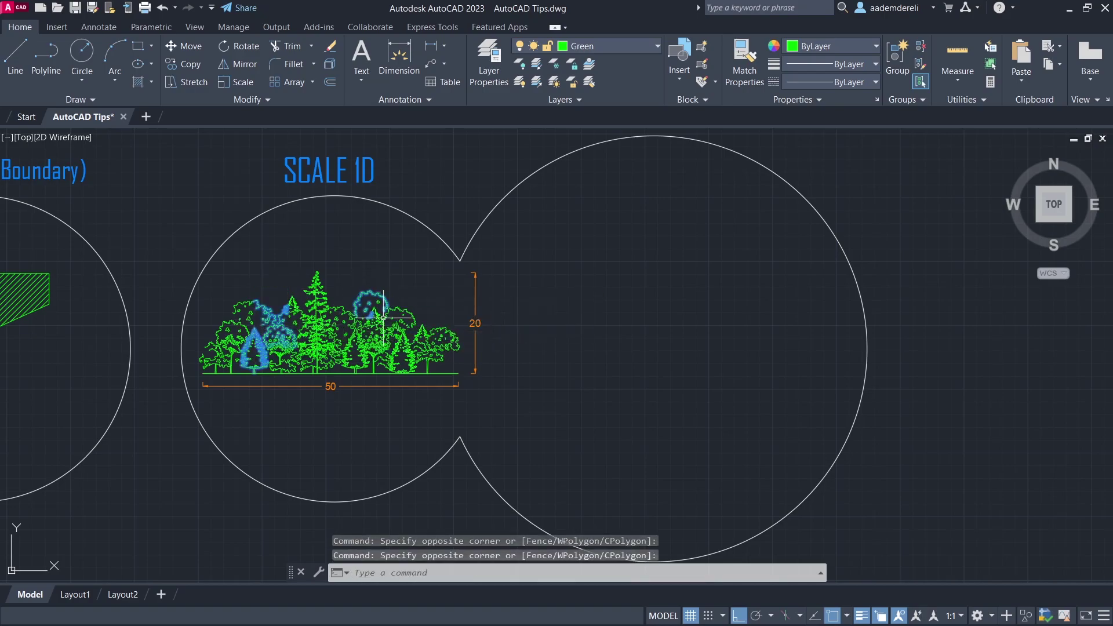
key("Escape")
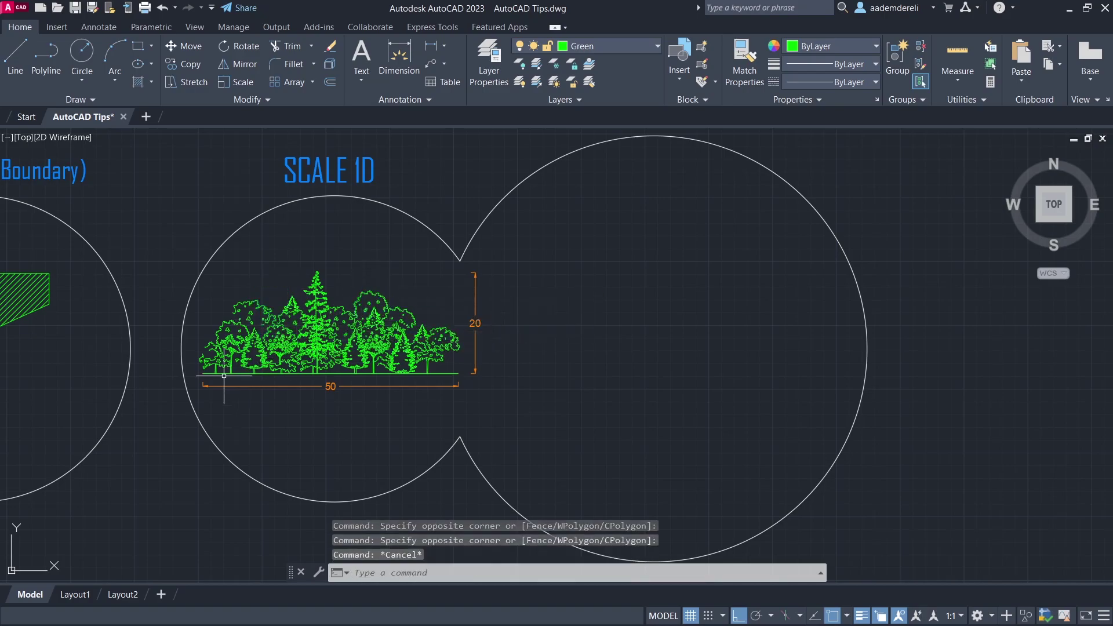
left_click(158, 381)
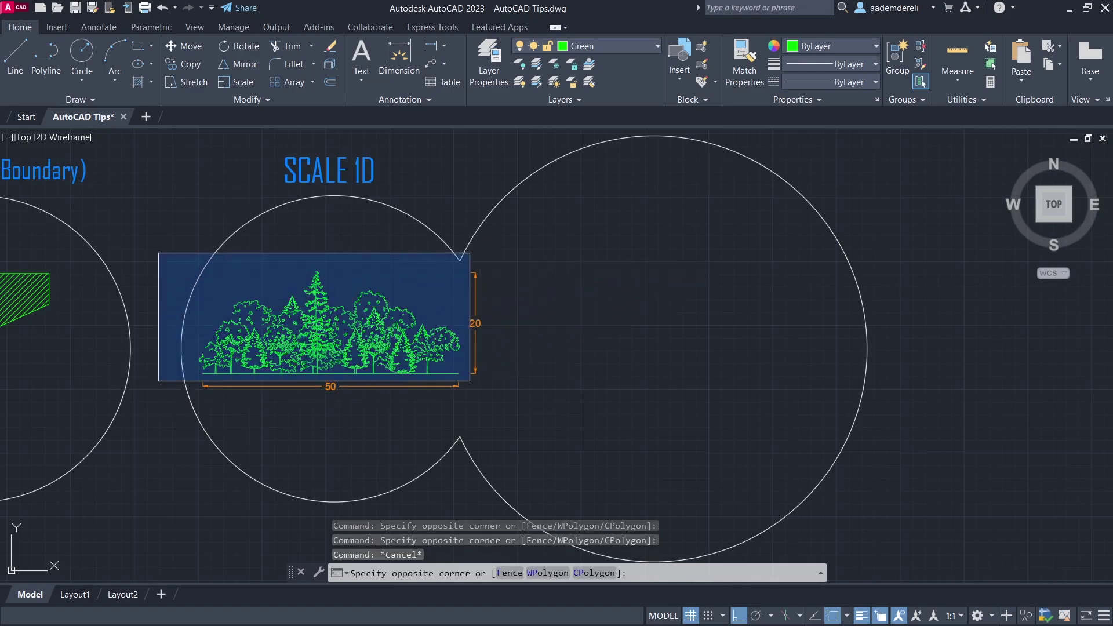
left_click(470, 252)
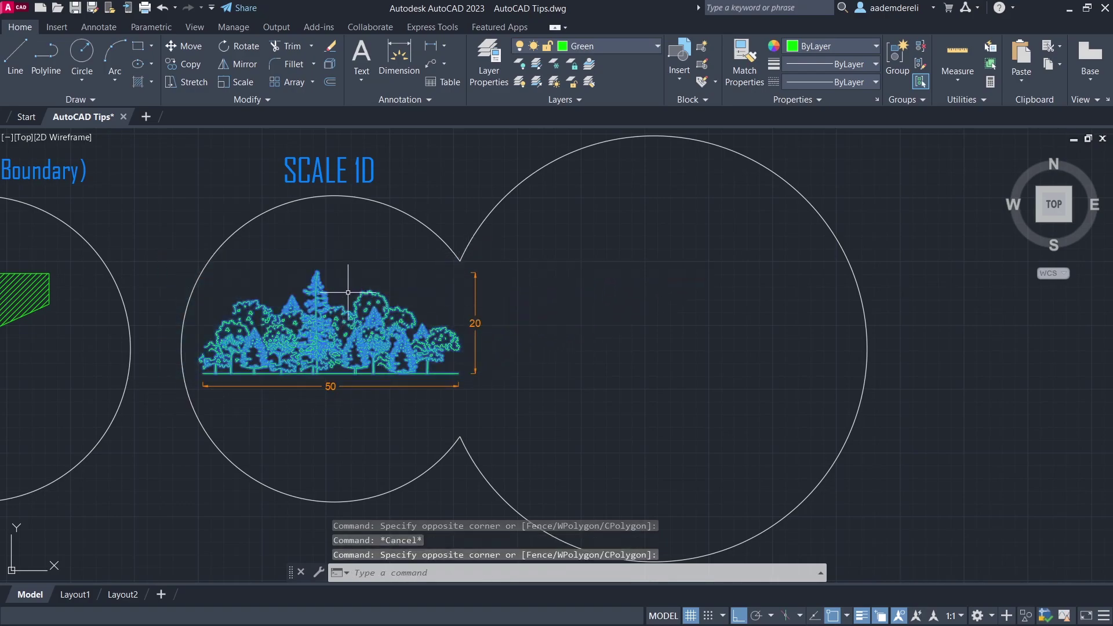
key("ctrl+c")
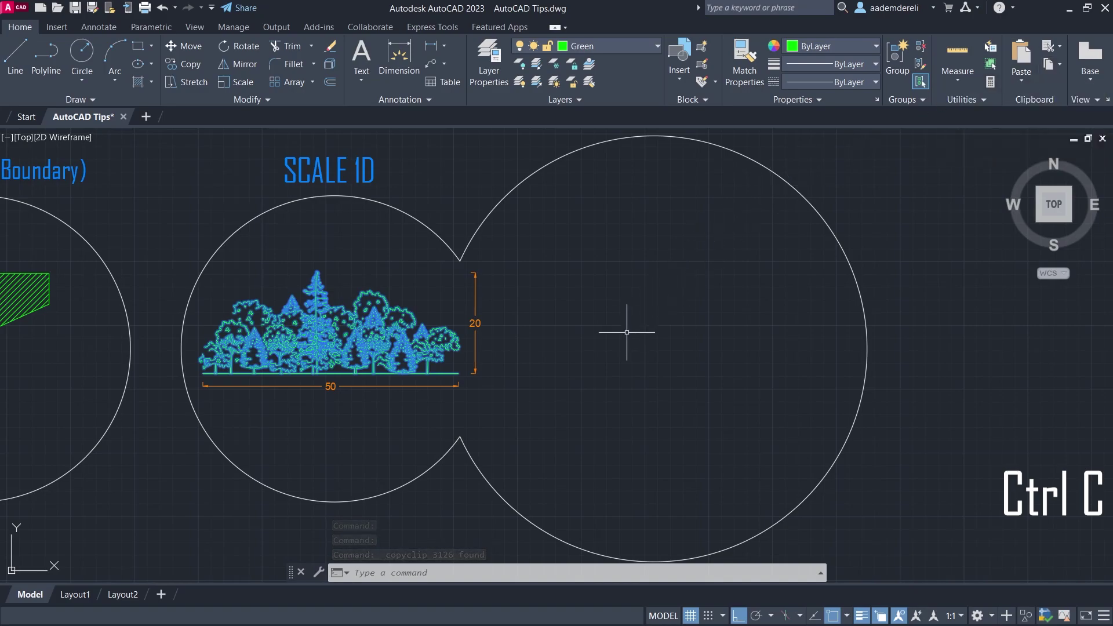
Paste the copied tree row as two blocks, one high and one low in the right circle, and select both
key("ctrl+shift+v")
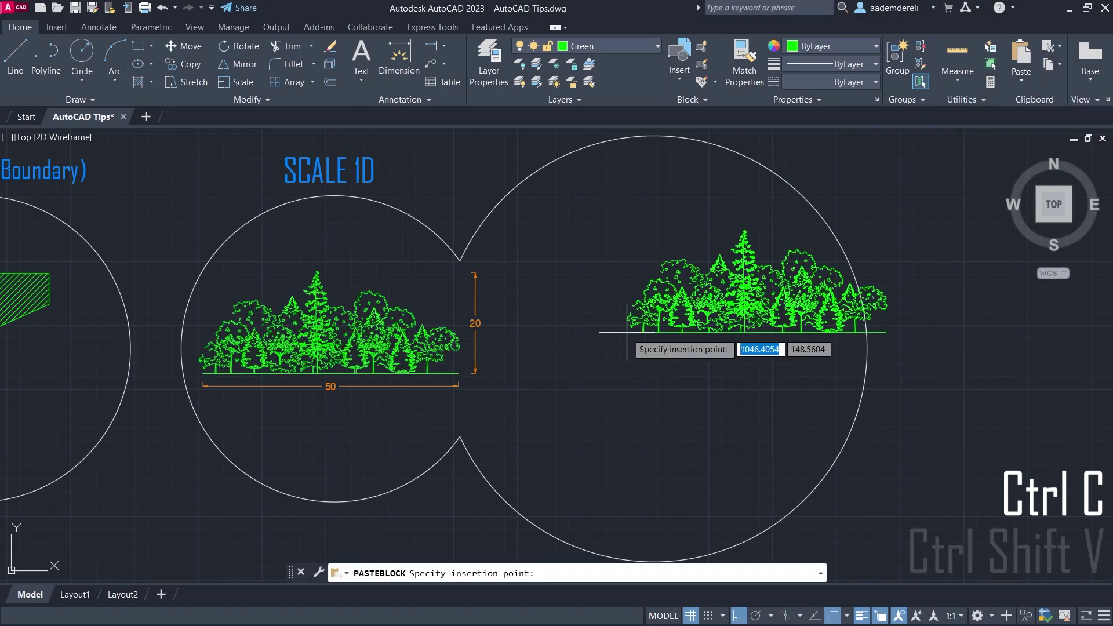
left_click(514, 294)
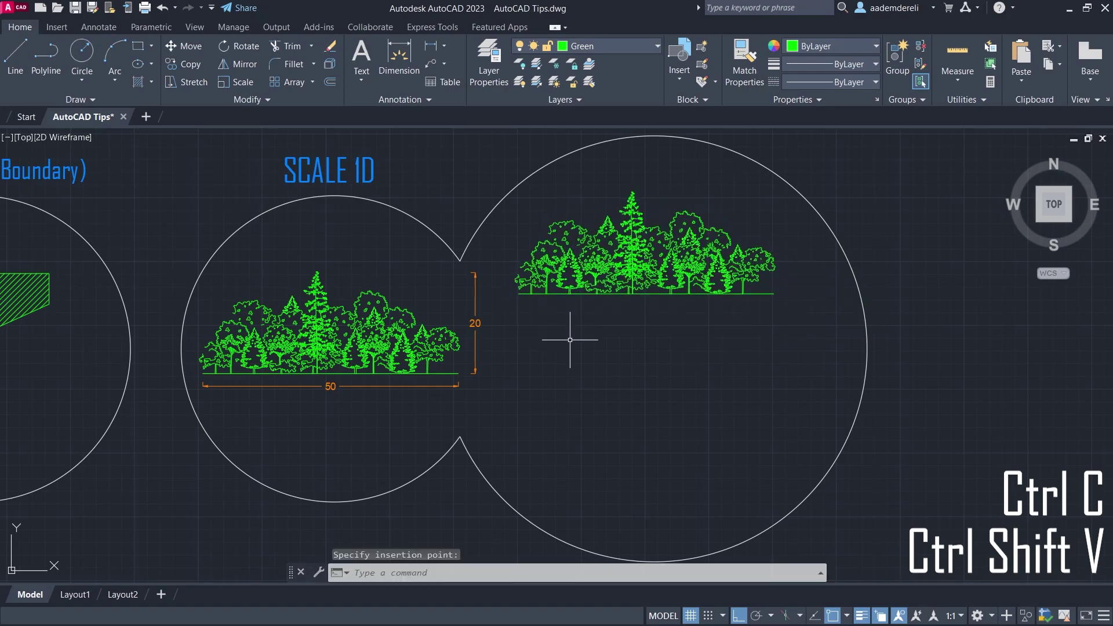
key("ctrl+shift+v")
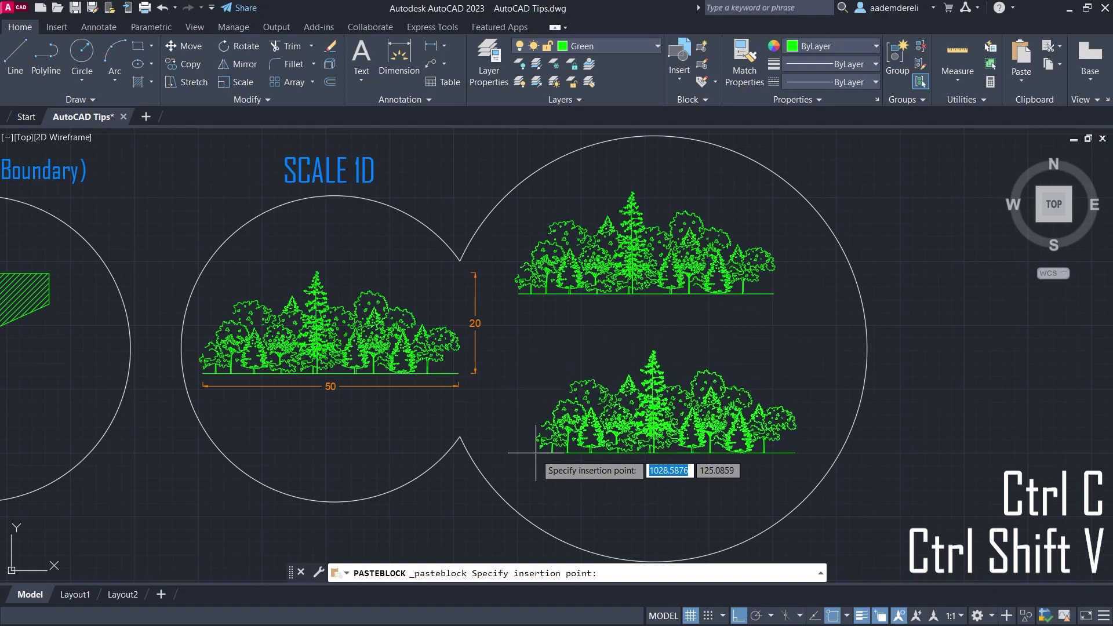
left_click(529, 490)
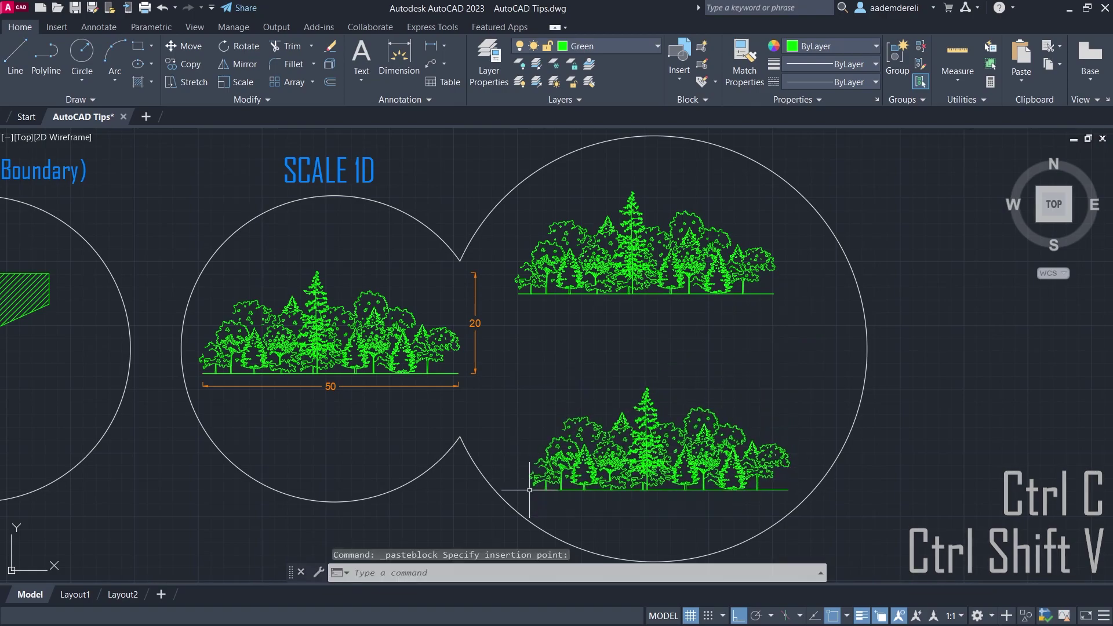
left_click(631, 262)
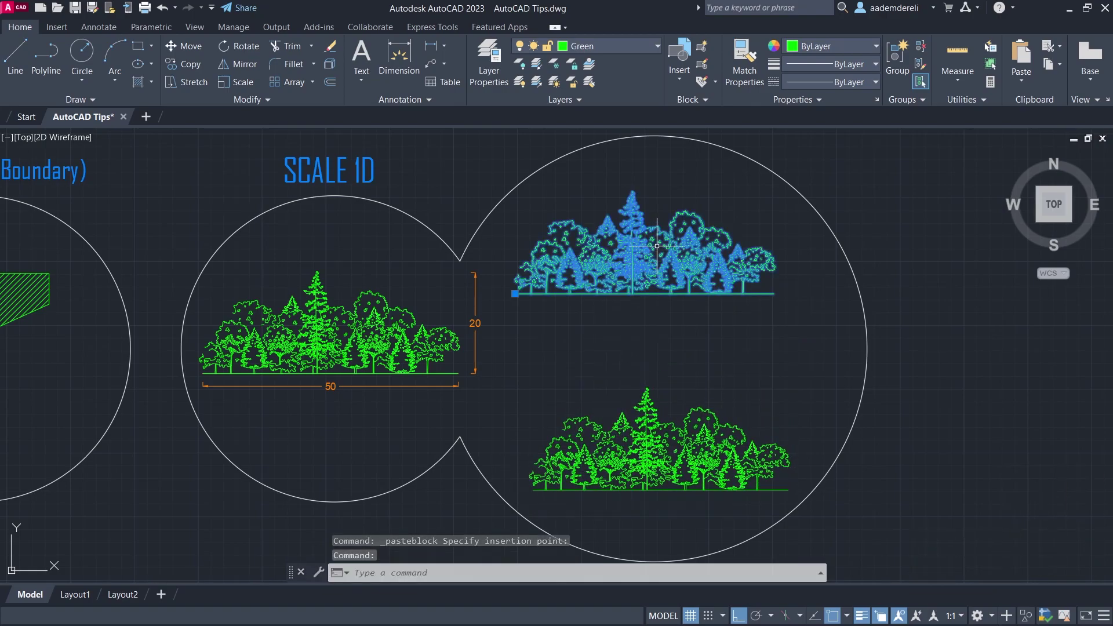
left_click(642, 446)
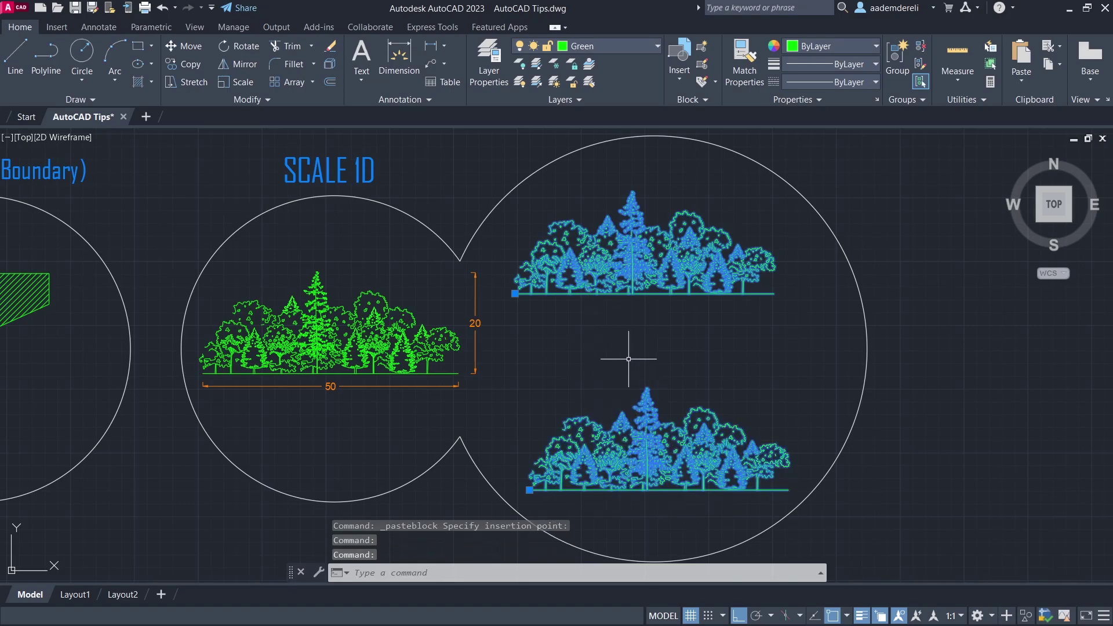
Set the upper pasted tree block's Scale X to 0.5 in the Properties palette
key("Escape")
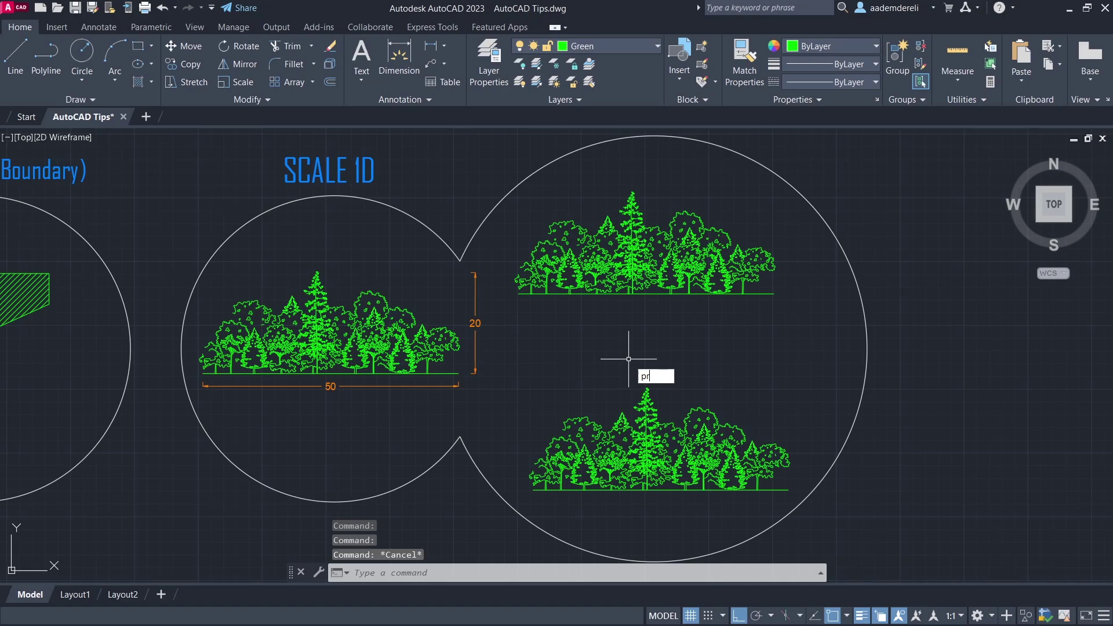
type("pr")
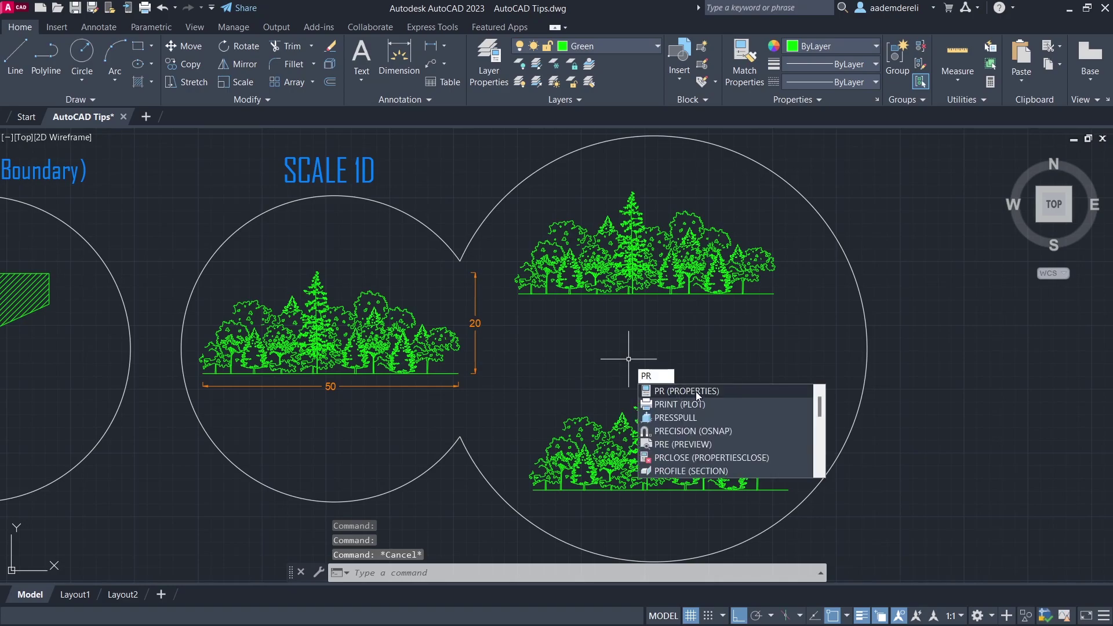
key("Return")
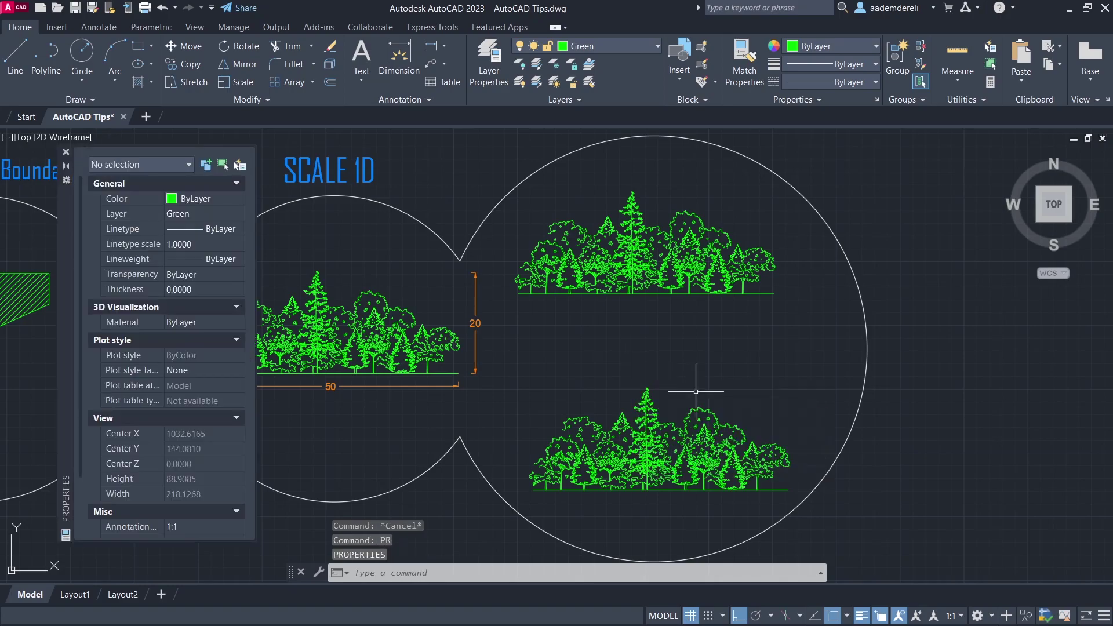
left_click(637, 264)
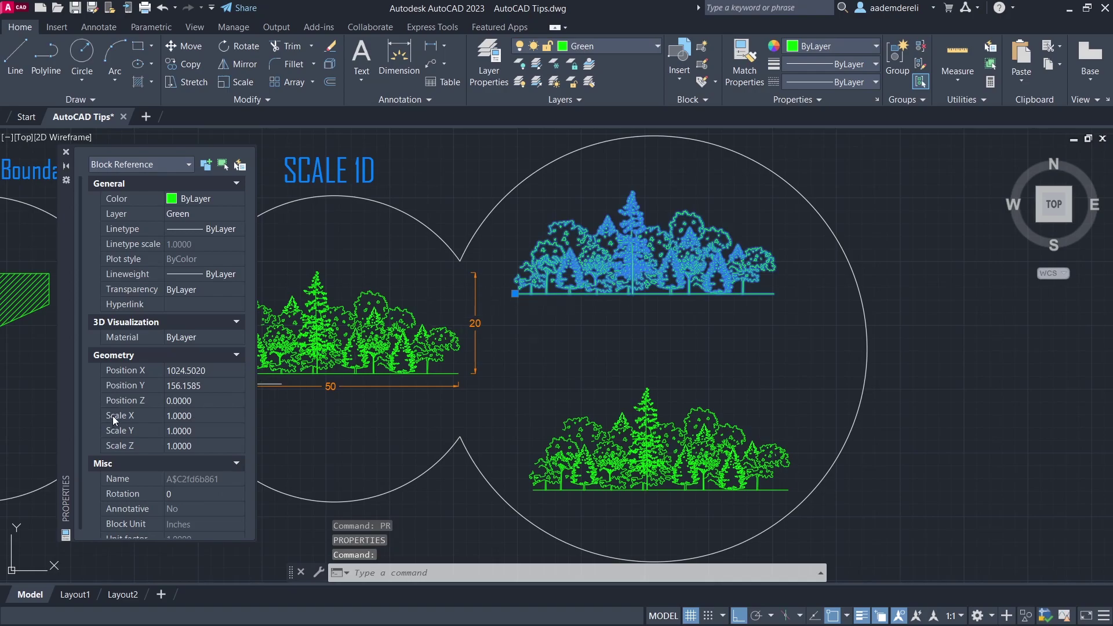
left_click(195, 415)
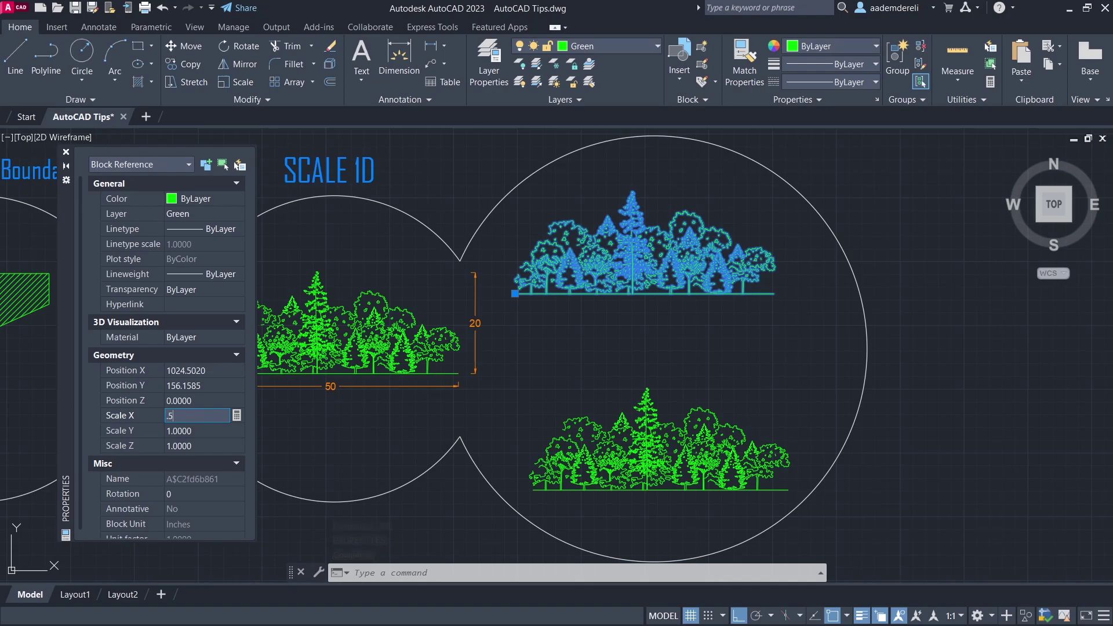
type(".5")
key("Return")
key("Escape")
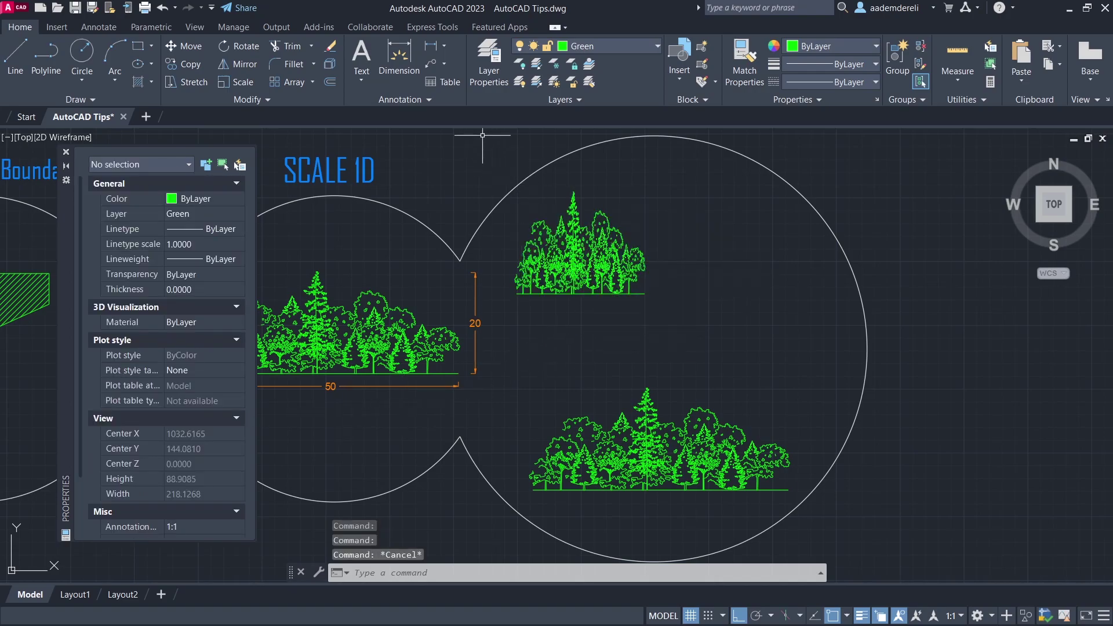
Add linear dimensions to the upper tree: 25 width below it and 20 height on its right
left_click(428, 50)
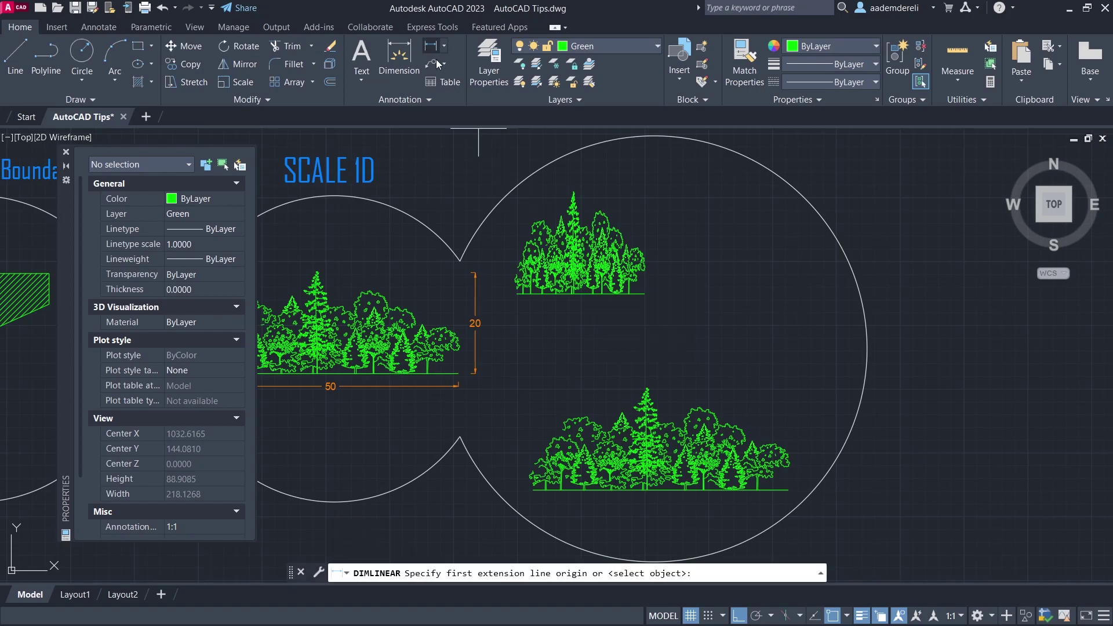
left_click(517, 292)
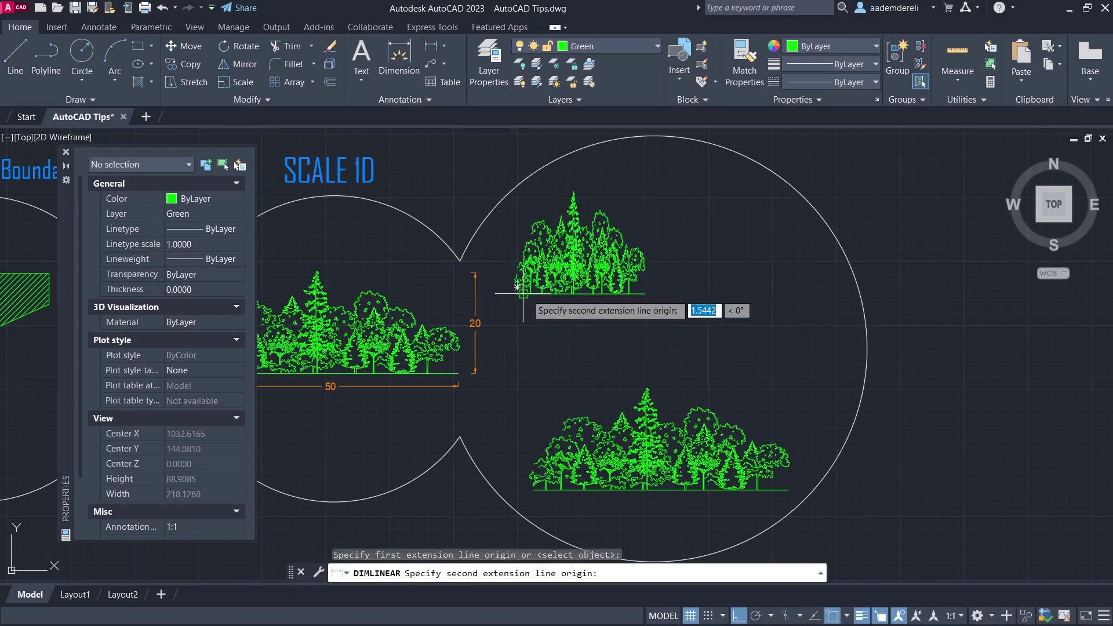
left_click(645, 293)
left_click(623, 316)
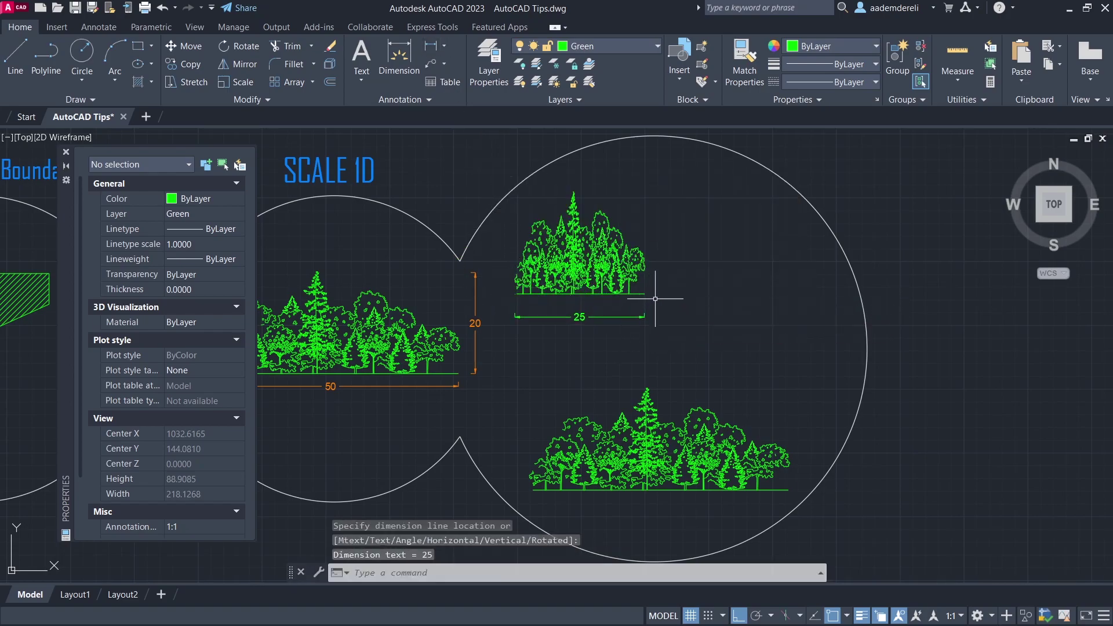
key("Return")
left_click(645, 293)
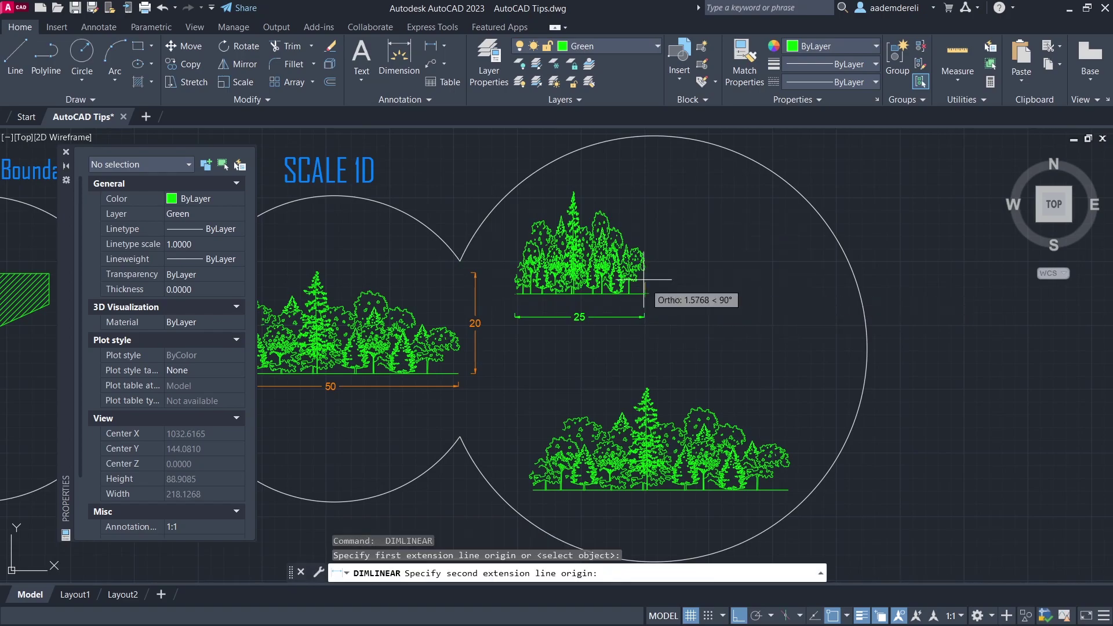
left_click(573, 188)
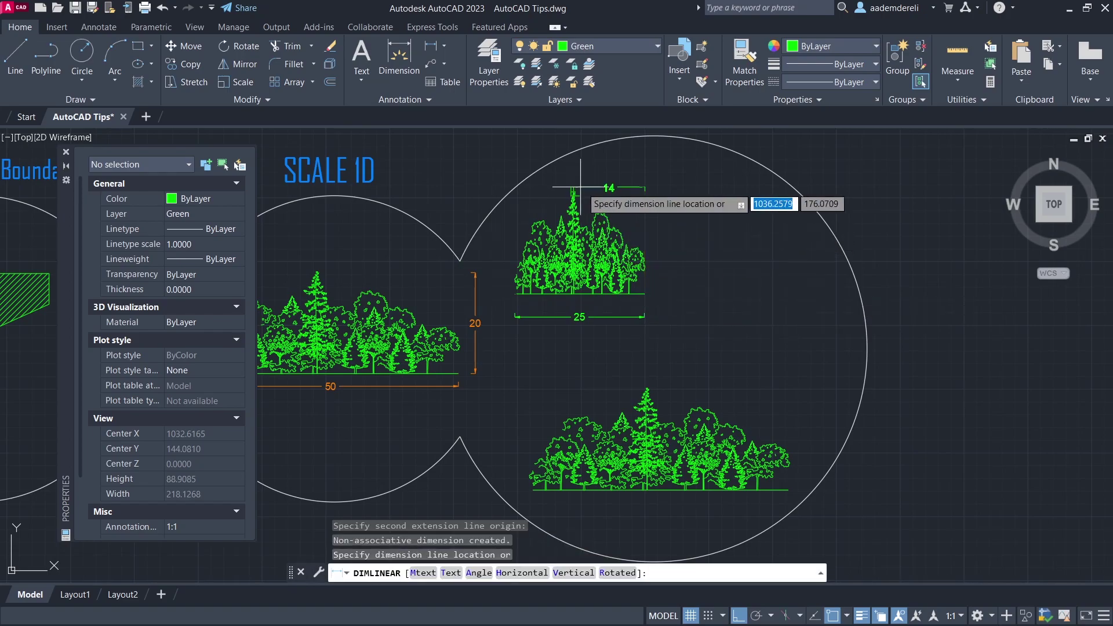
left_click(666, 225)
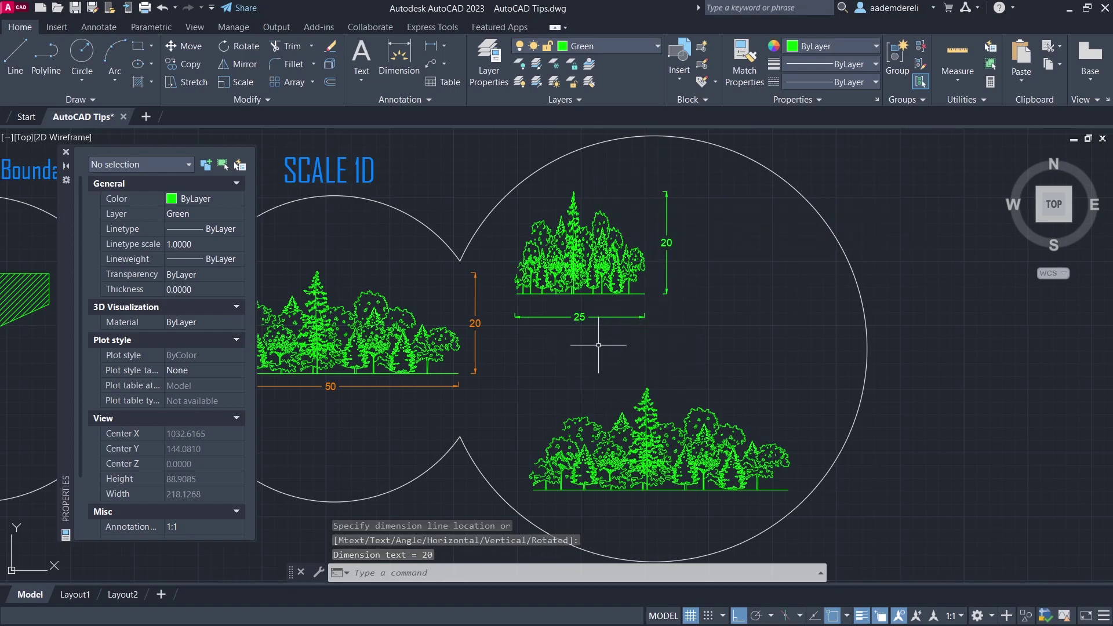
Set the lower tree block's Scale Y to 1.8 in Properties
left_click(647, 451)
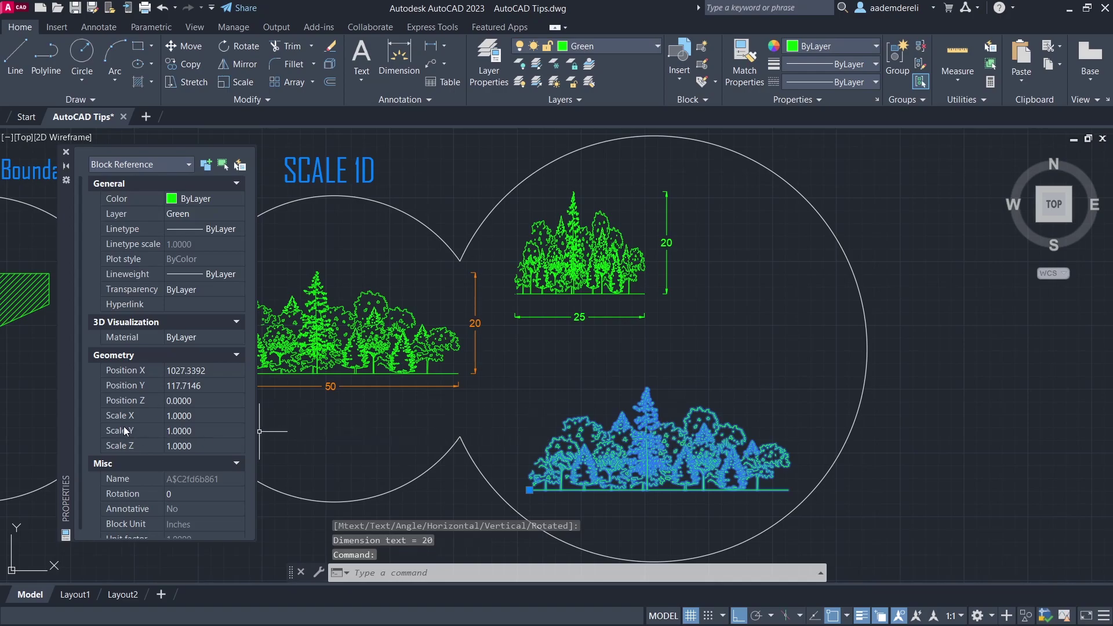
left_click(175, 430)
type("1.8")
key("Tab")
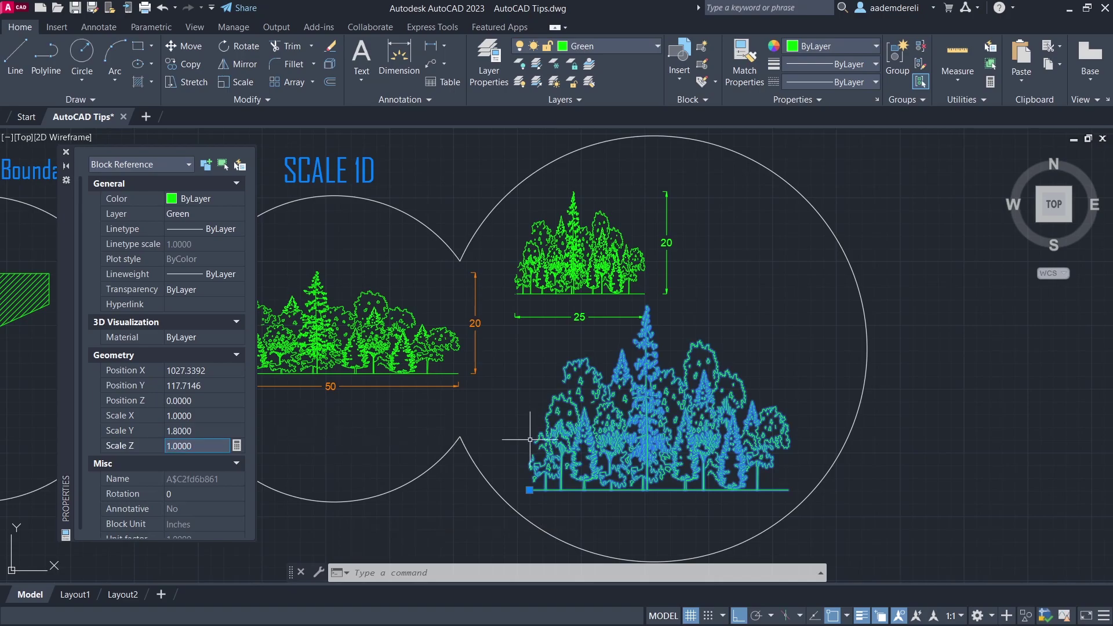
key("Escape")
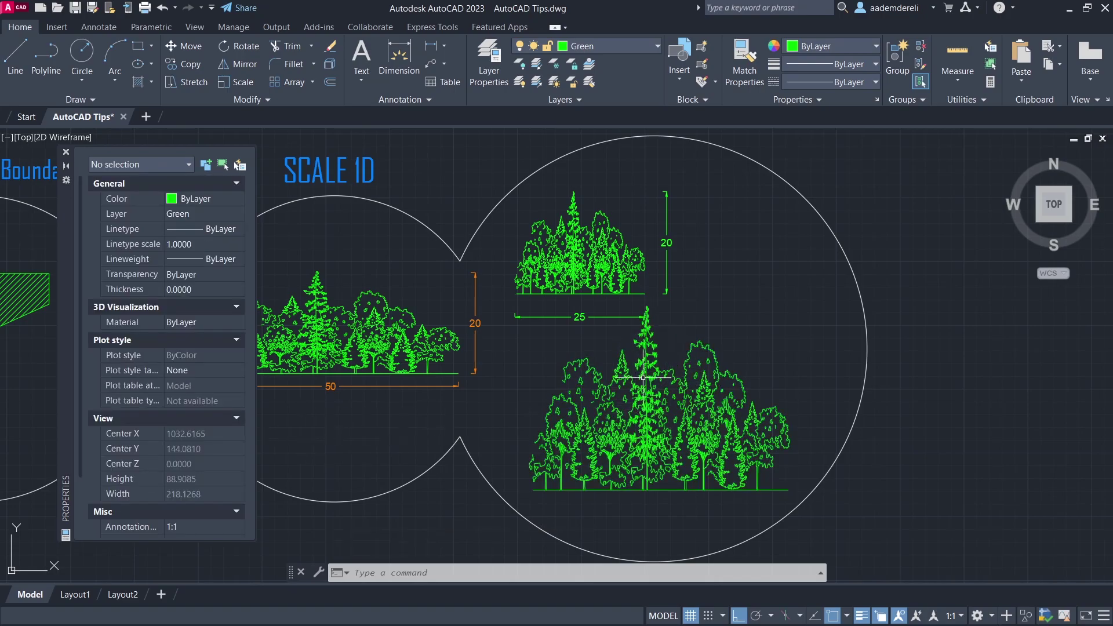
Move the upper tree and its two dimensions slightly upward
left_click(606, 346)
left_click(568, 259)
left_click(667, 243)
type("m")
key("Return")
left_click(710, 279)
left_click(710, 254)
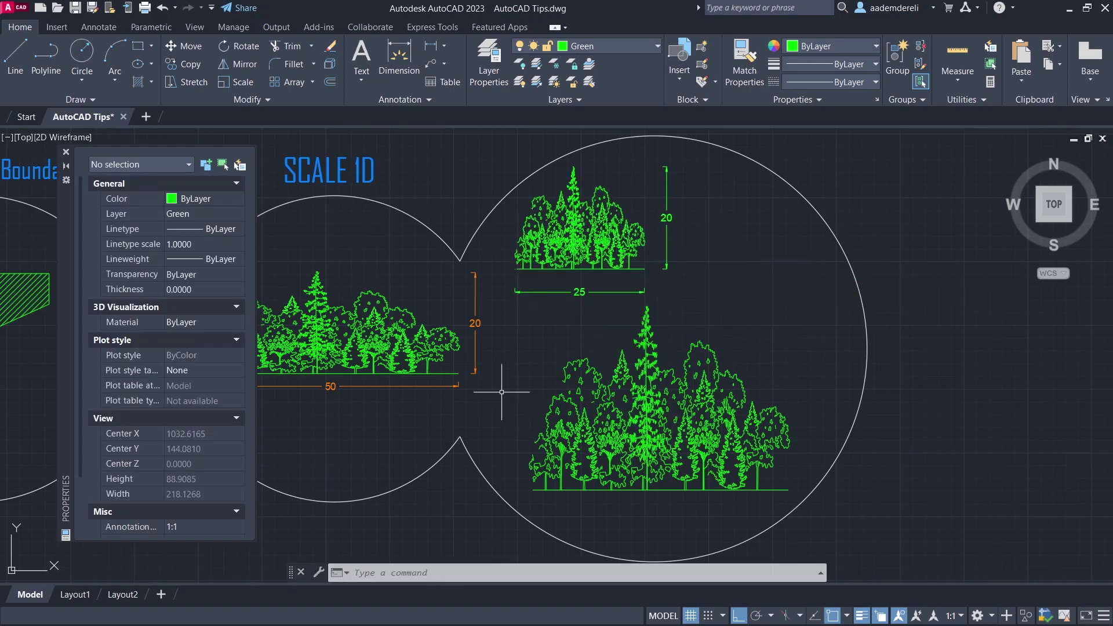
Dimension the stretched lower trees with a 50 width below and a 36 height on the right
left_click(434, 47)
left_click(533, 490)
left_click(789, 490)
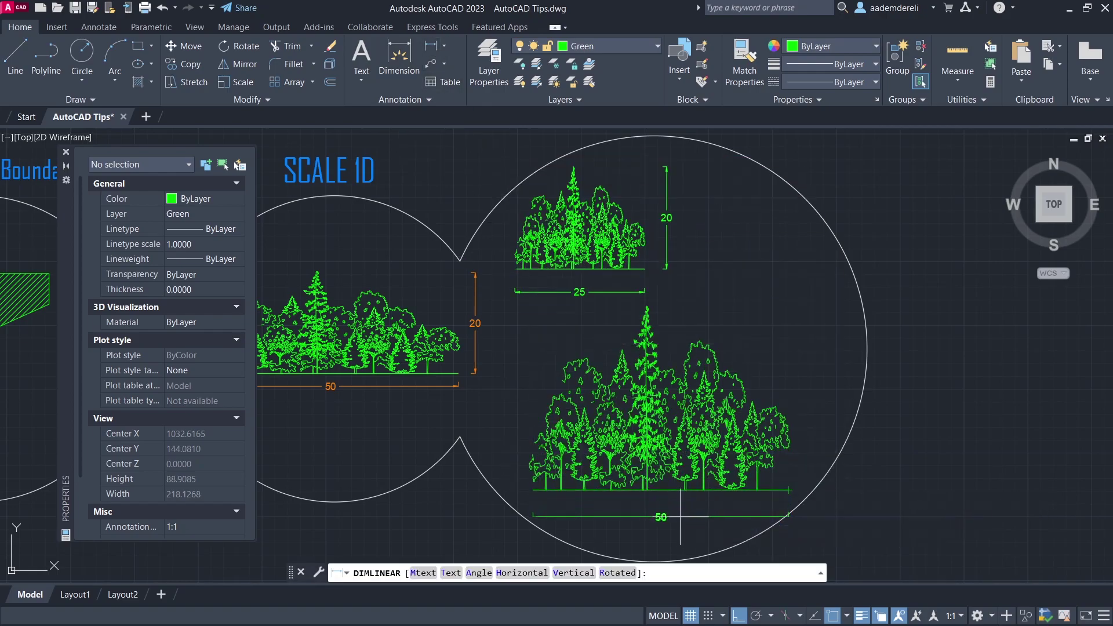
left_click(679, 516)
key("Return")
left_click(789, 490)
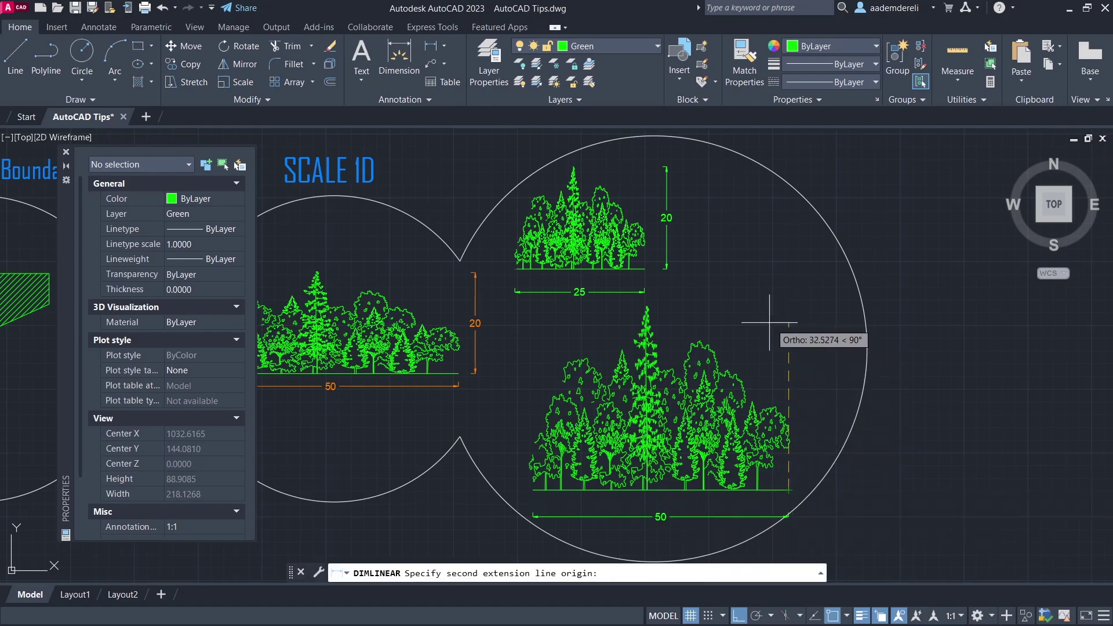
left_click(647, 308)
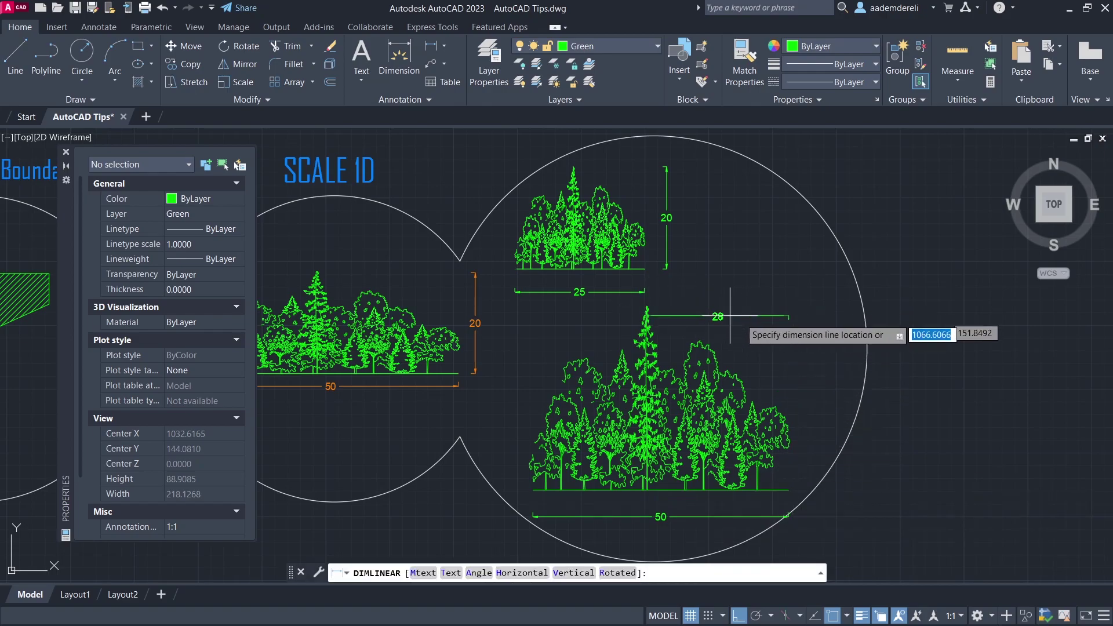
left_click(805, 399)
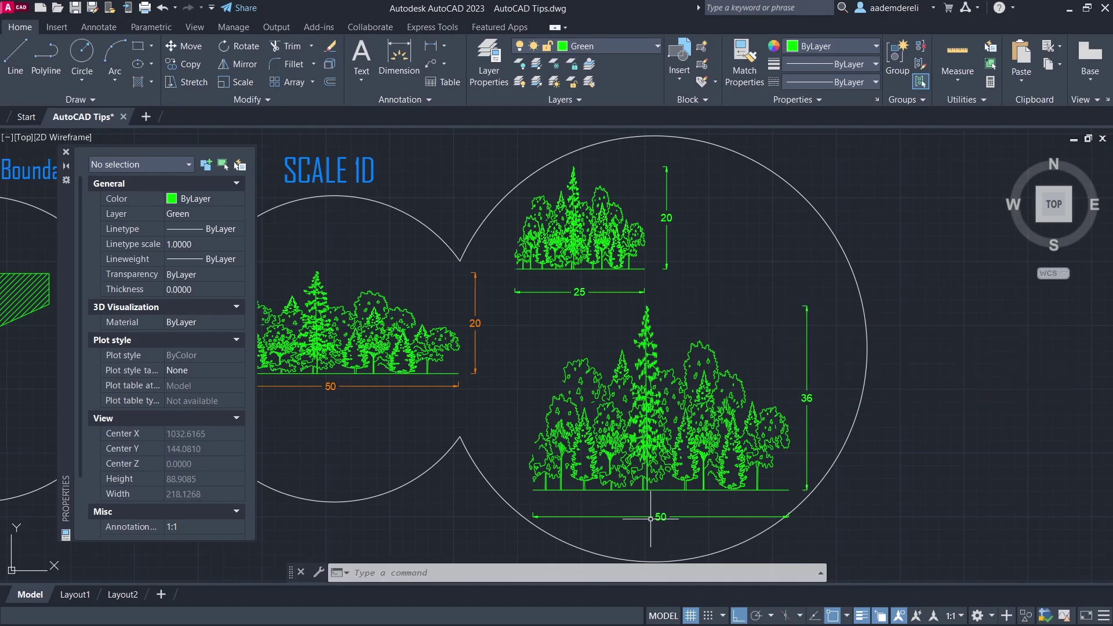
mouse_move(962, 397)
middle_mouse_down()
mouse_move(859, 380)
mouse_move(439, 379)
middle_mouse_up()
Close the Properties palette and erase the existing arc text in the ARCTEXT circle
mouse_move(880, 291)
middle_mouse_down()
mouse_move(603, 295)
mouse_move(336, 273)
middle_mouse_up()
left_click(65, 152)
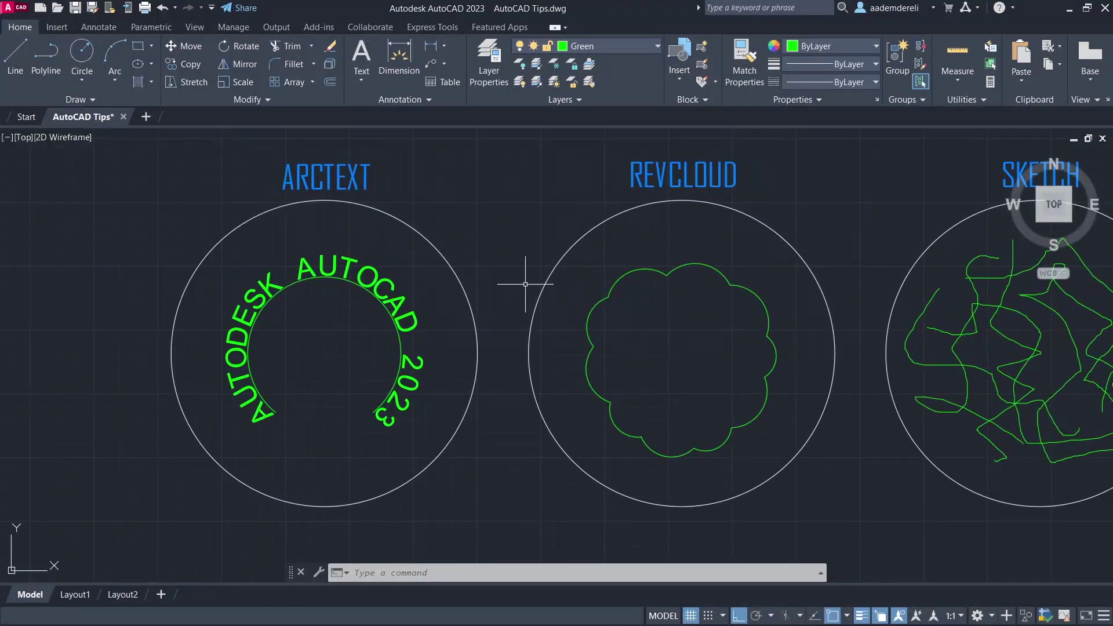
mouse_move(522, 285)
middle_mouse_down()
mouse_move(342, 311)
mouse_move(373, 298)
middle_mouse_up()
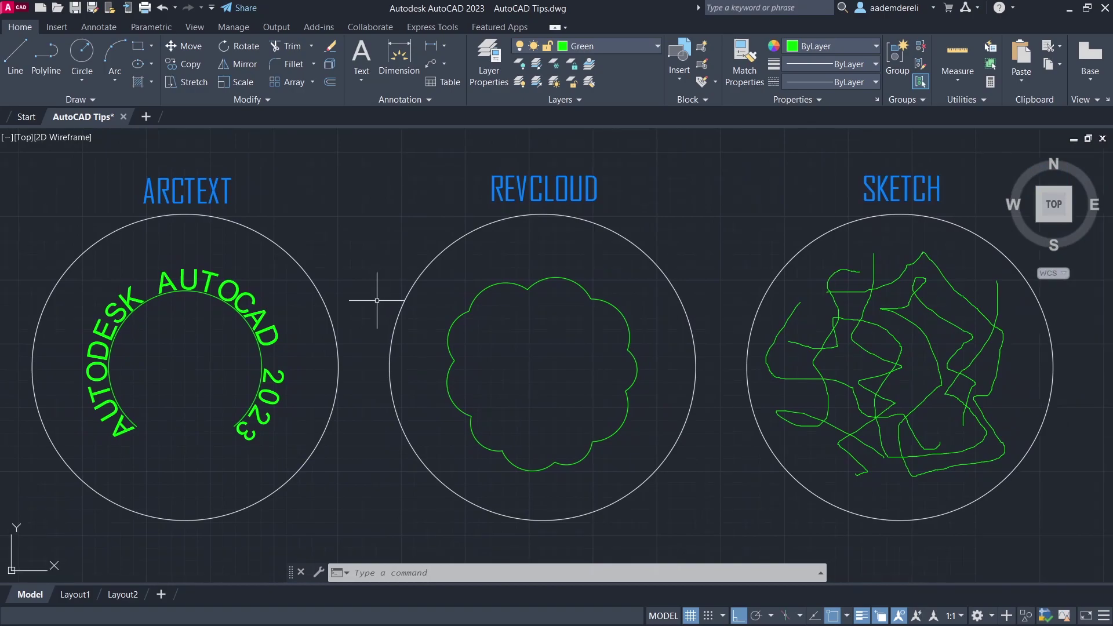
left_click(273, 390)
key("Delete")
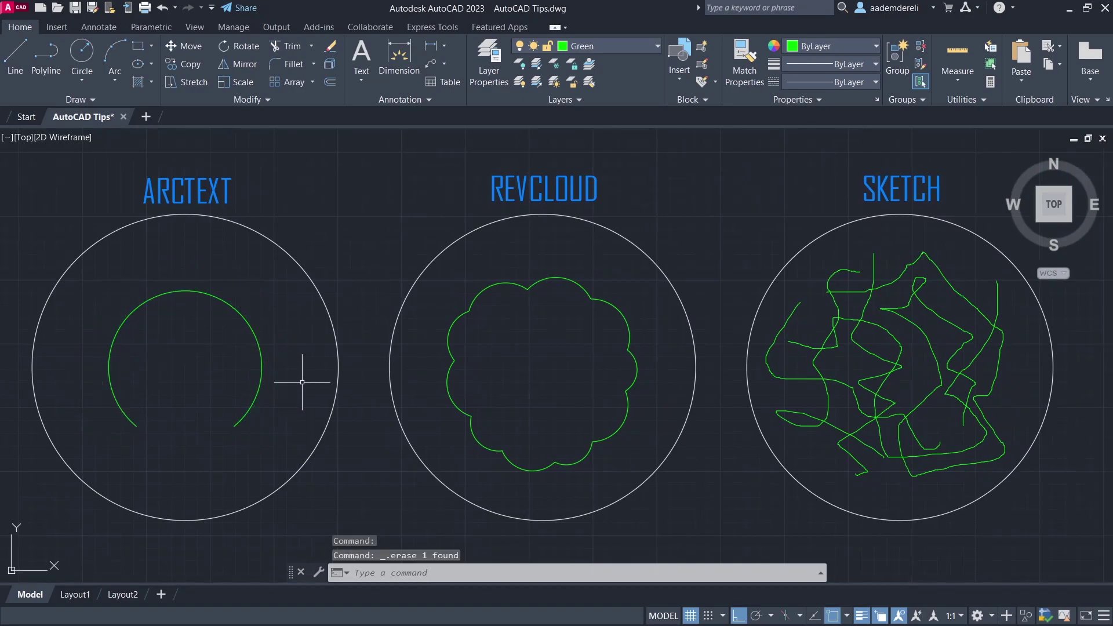
Create arc-aligned text 'AUTODESK AUTOCAD 2023' along the green arc with ARCTEXT
type("a")
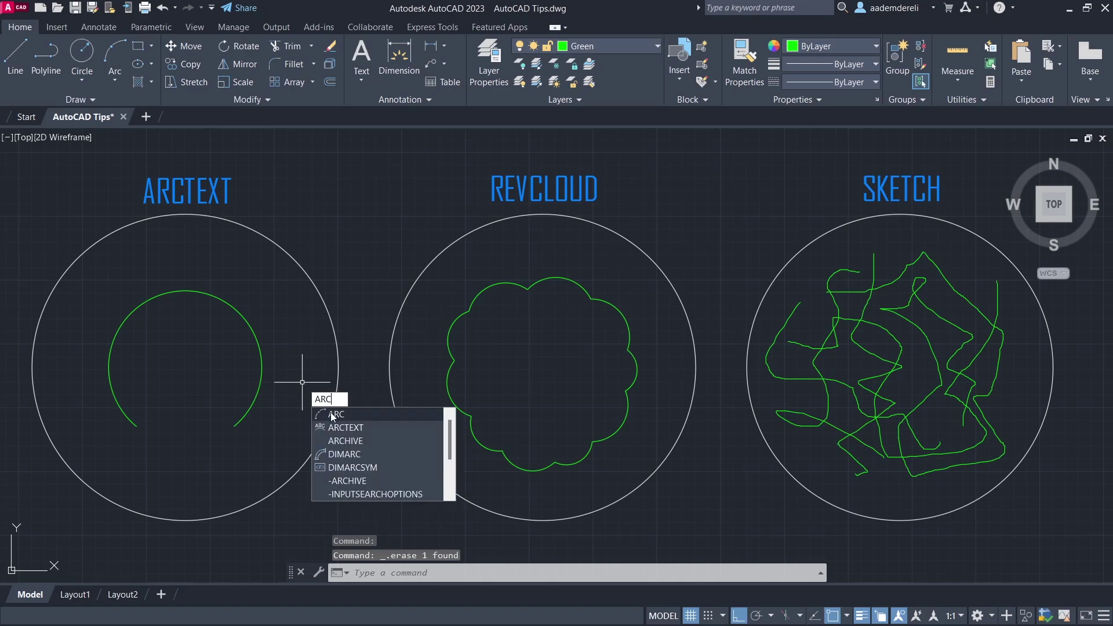
left_click(381, 429)
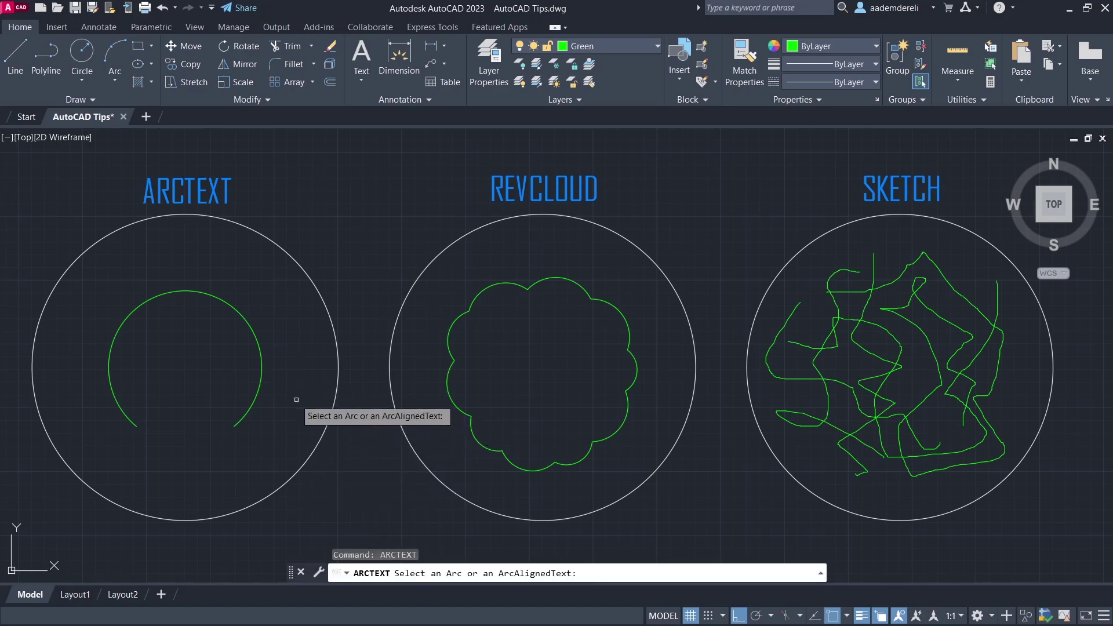
left_click(260, 382)
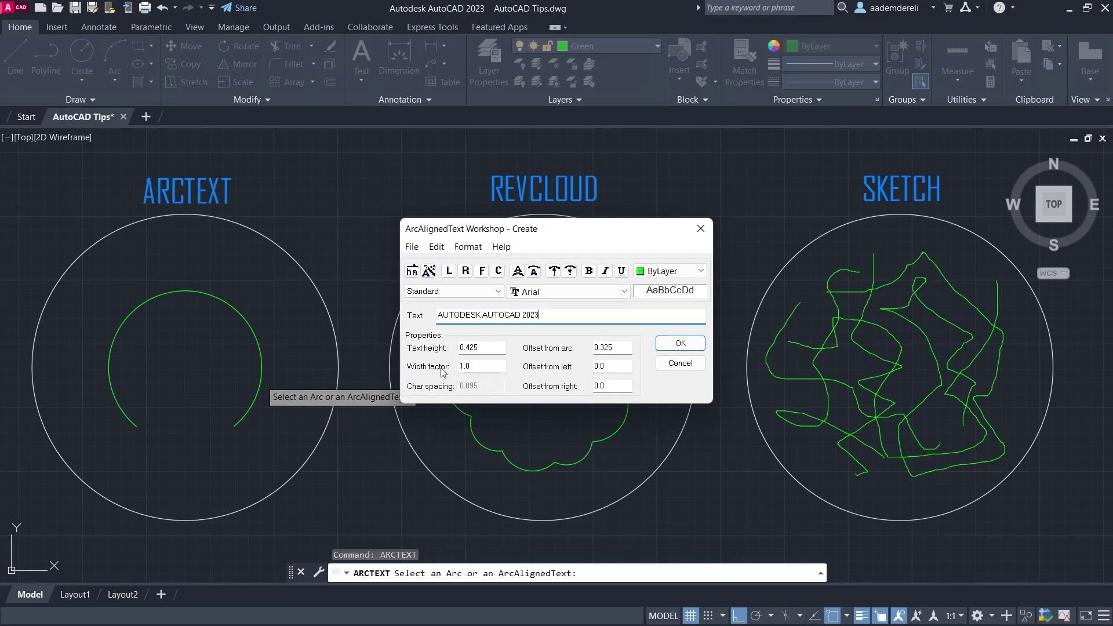
double_click(486, 346)
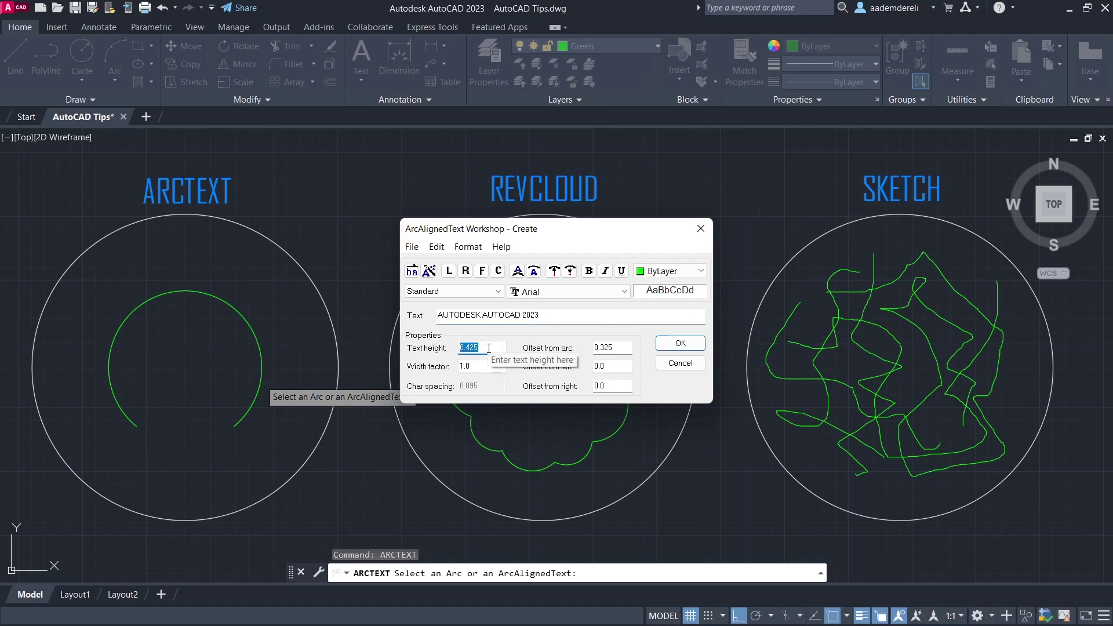
key("Return")
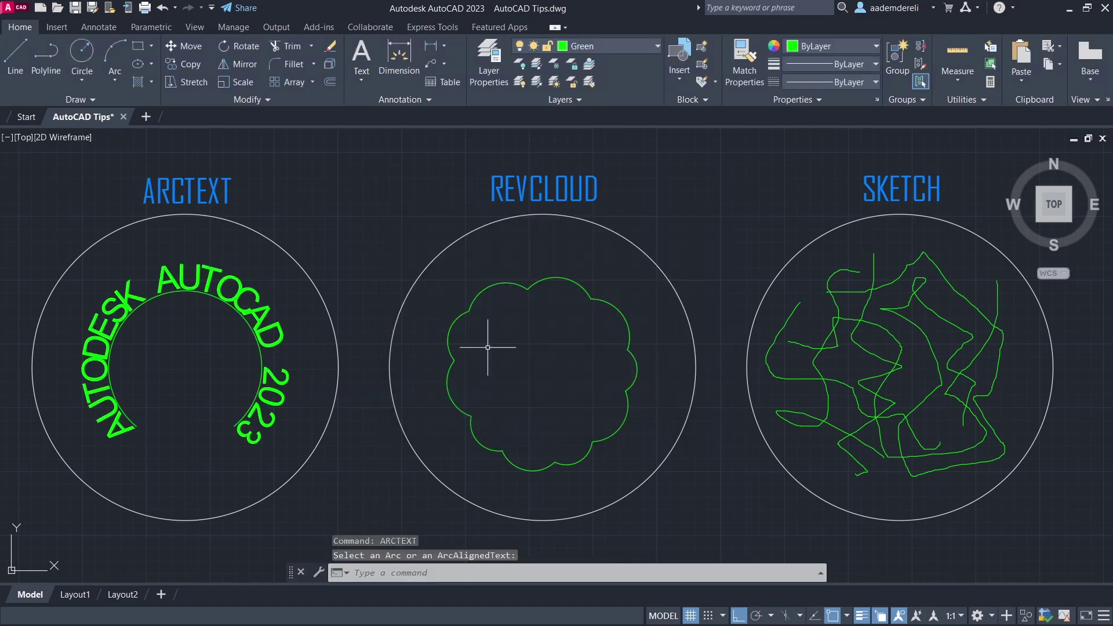
Change the curved arc text's height from 5 to 4 and close the Properties palette
double_click(270, 392)
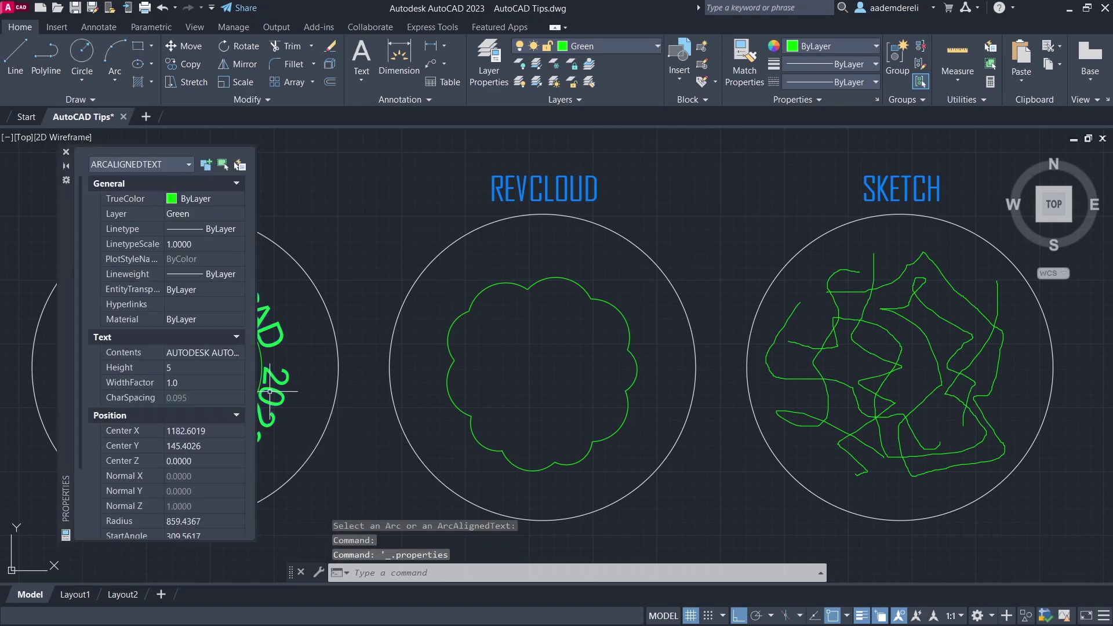
left_click(178, 367)
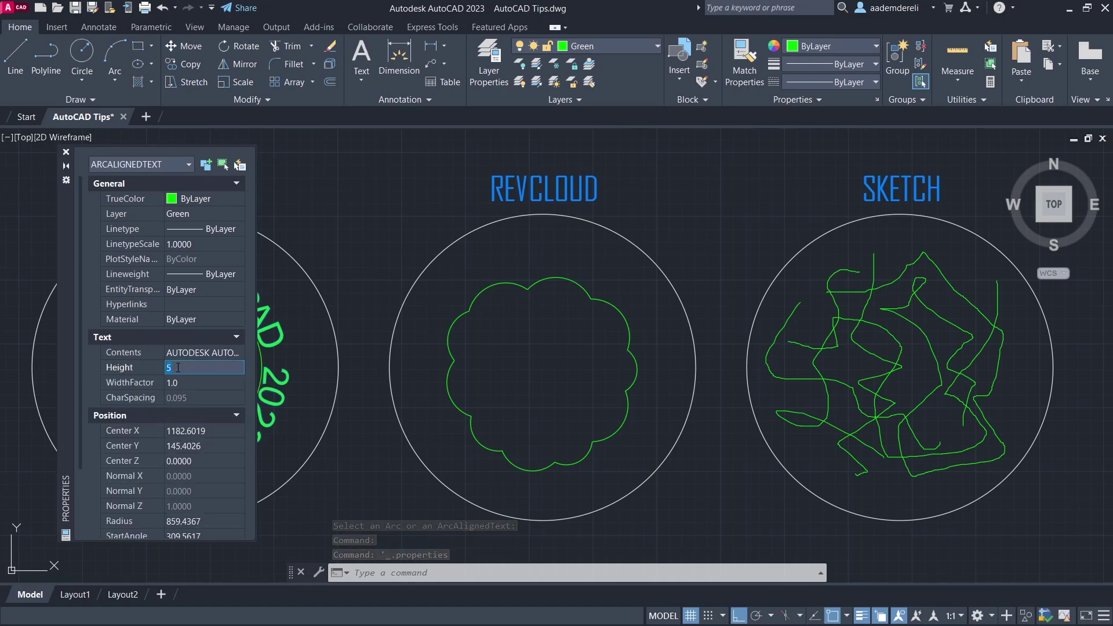
type("4")
key("Tab")
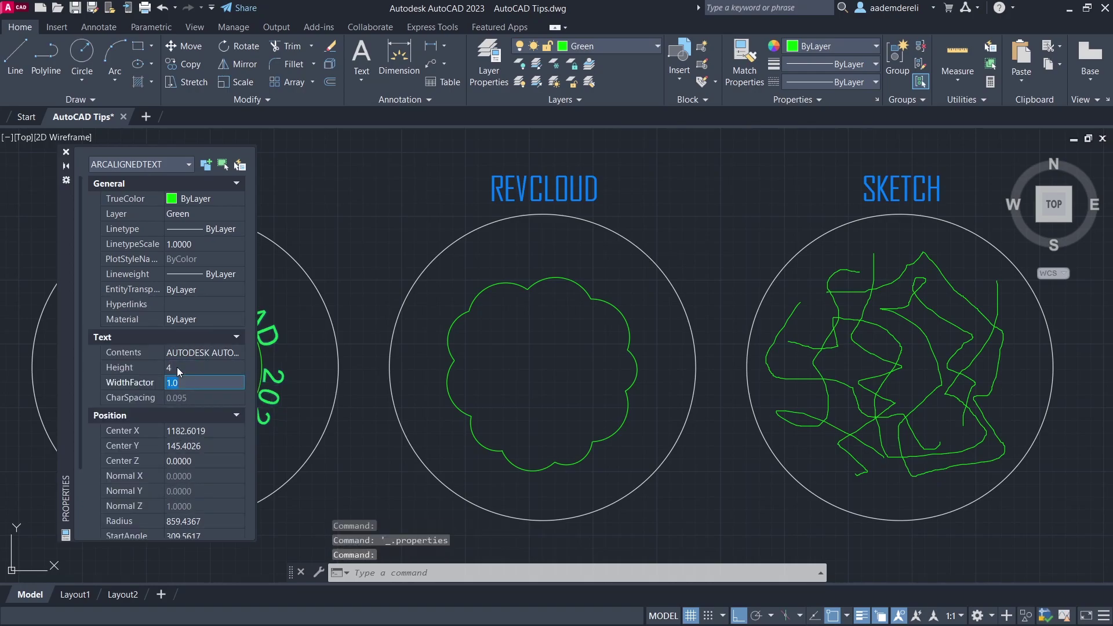
left_click(66, 153)
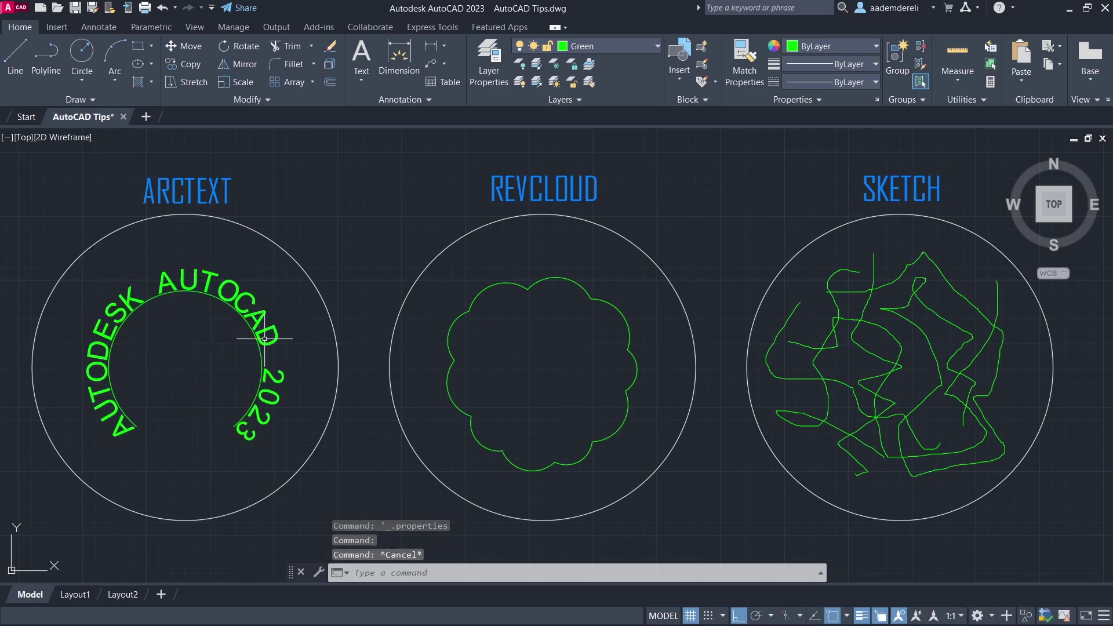
Erase the old revision cloud and trace a new freehand cloud in the REVCLOUD circle
middle_click_drag(571, 318, 485, 313)
left_click(507, 284)
left_click(469, 330)
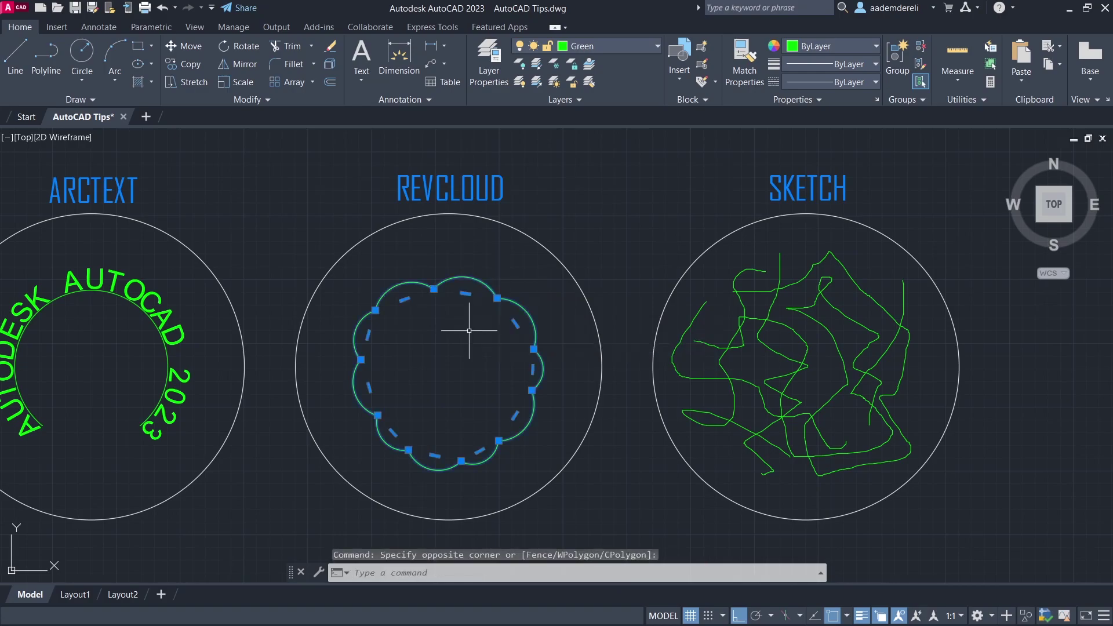
key("Delete")
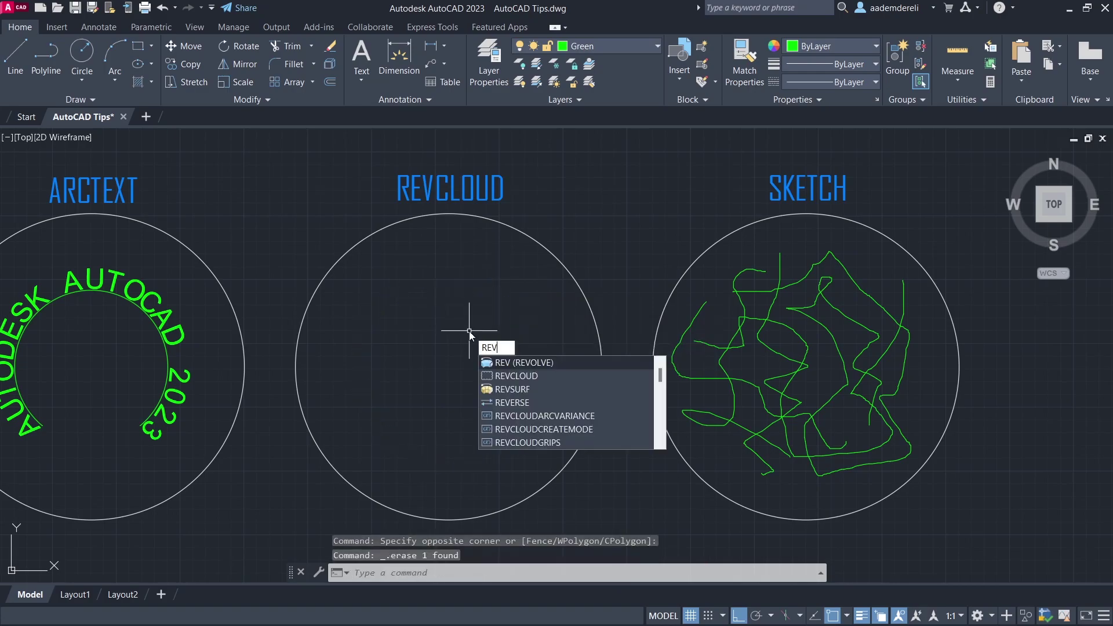
left_click(541, 374)
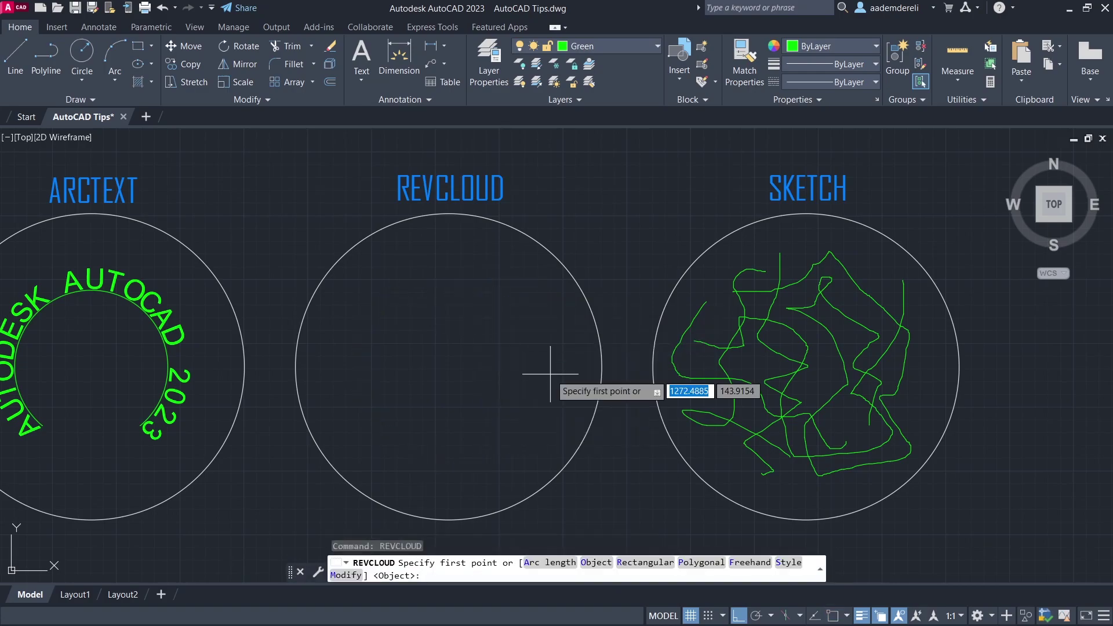
left_click(358, 326)
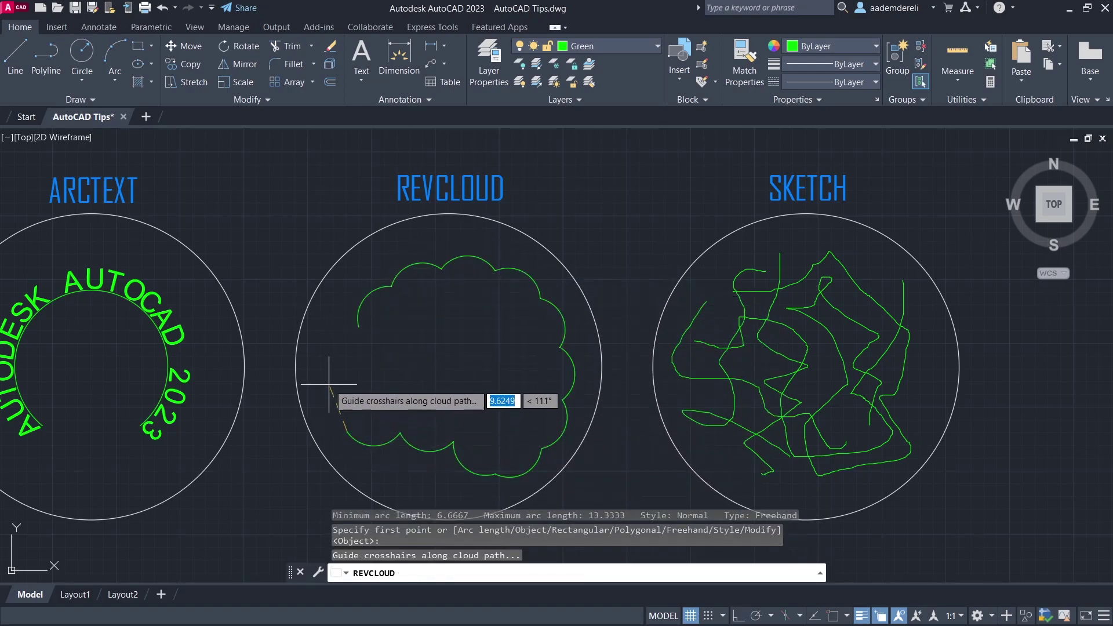
Reshape the new cloud by pulling its top-right grip outward
left_click(435, 365)
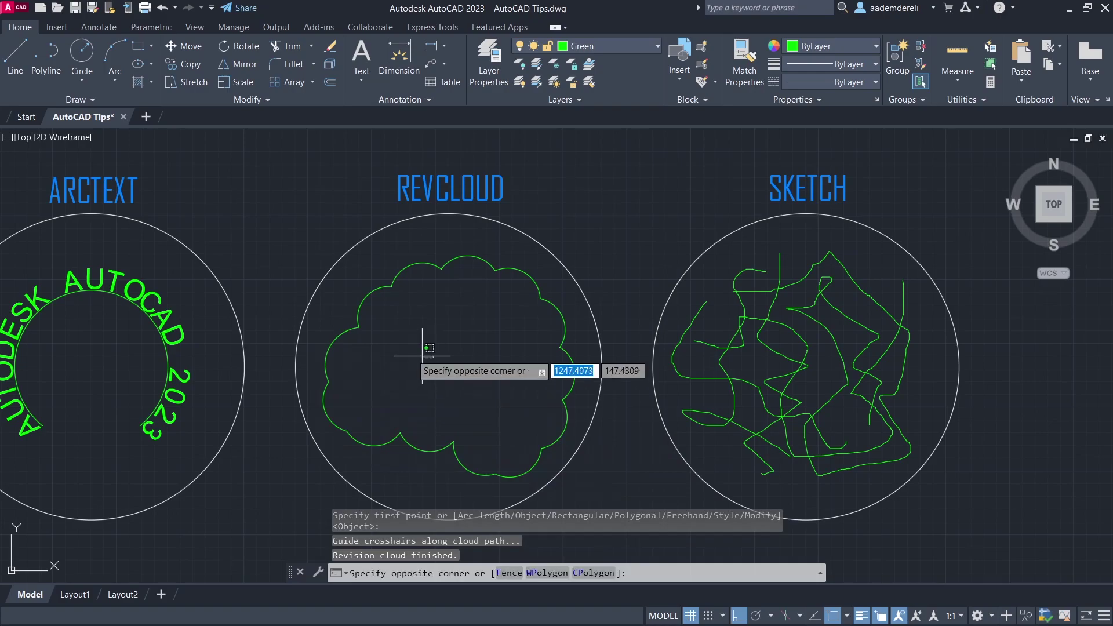
left_click(333, 322)
left_click(416, 277)
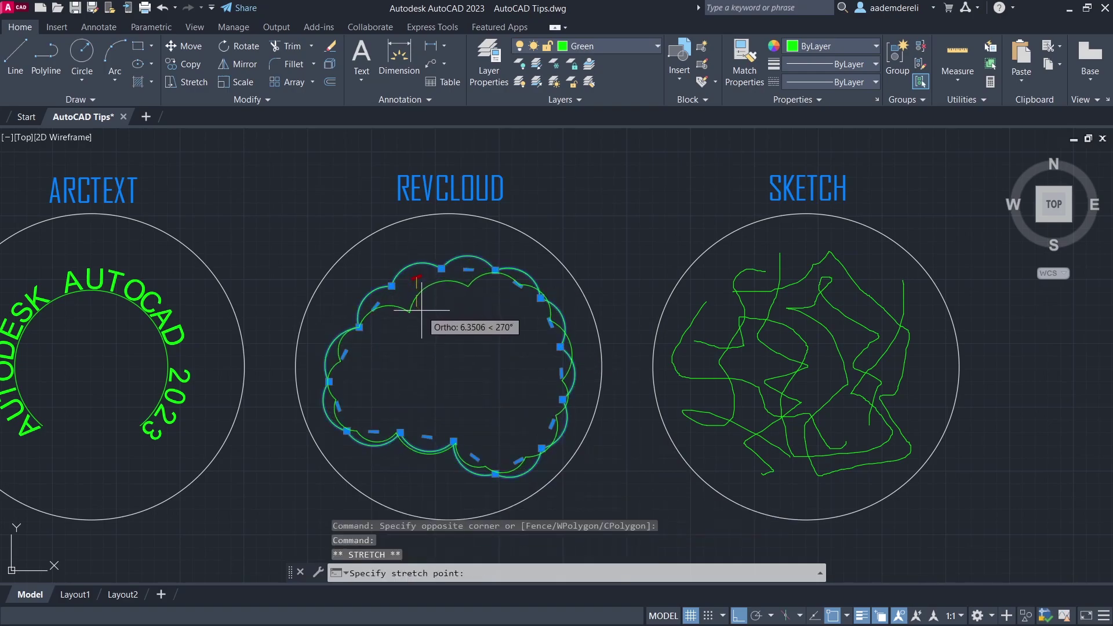
left_click(518, 285)
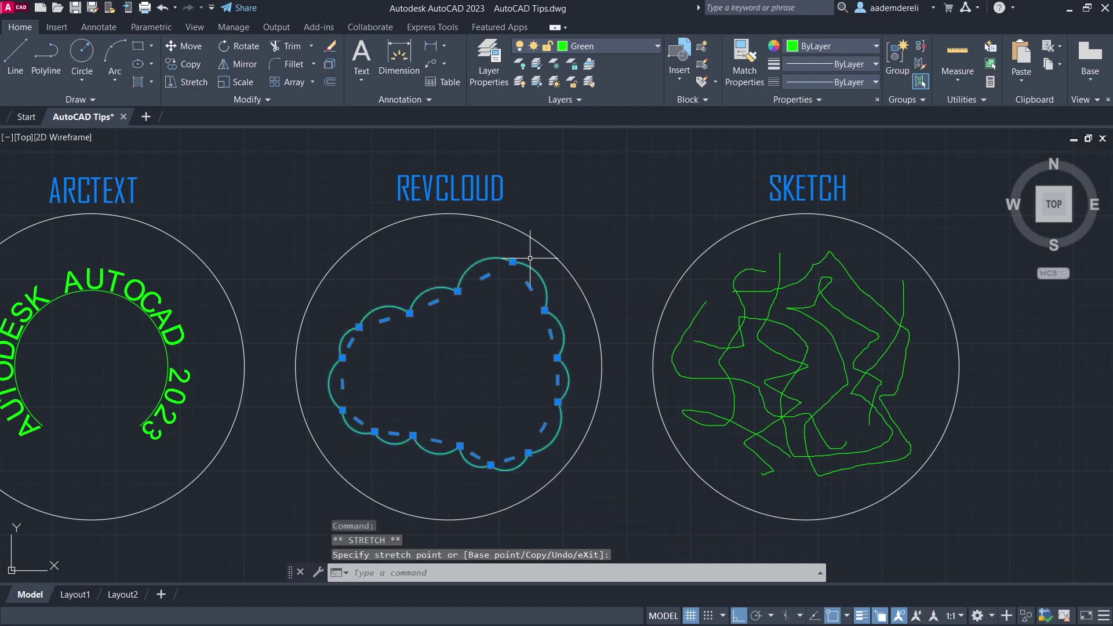
left_click(413, 435)
key("Escape")
key("Escape")
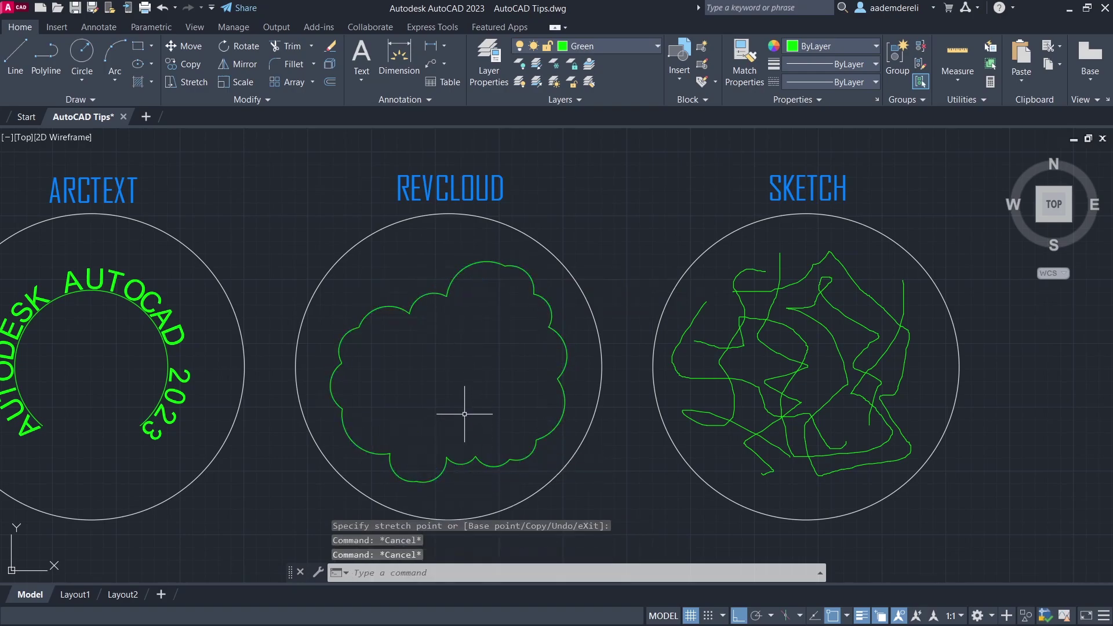
Erase the old sketch strokes inside the SKETCH circle
middle_click_drag(774, 338, 539, 327)
left_click(415, 220)
left_click(731, 492)
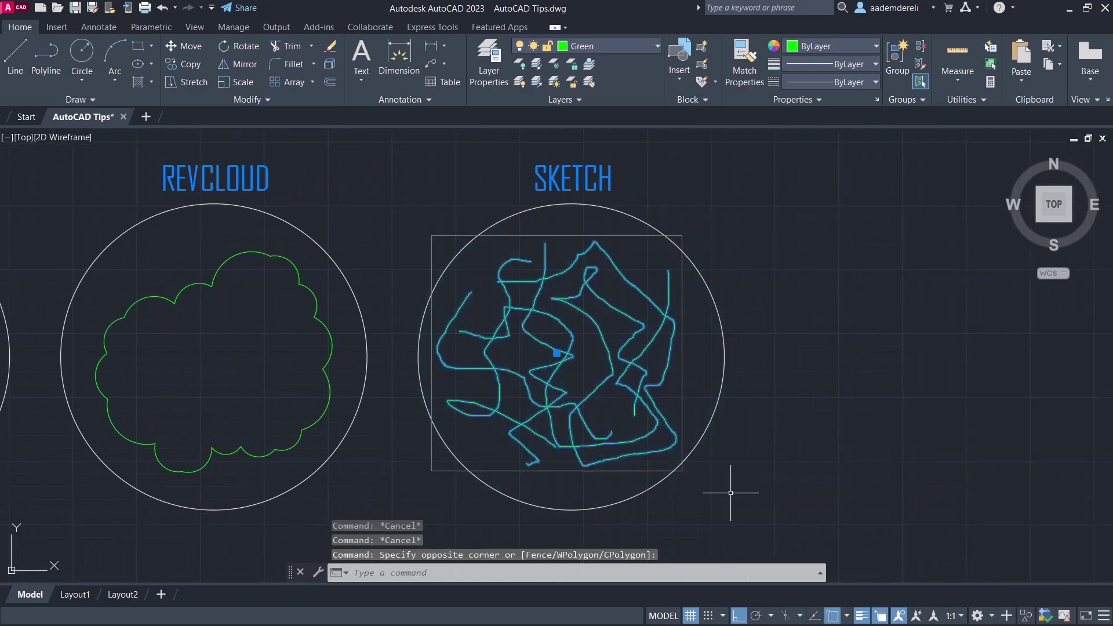
key("Delete")
Draw a new looping freehand sketch with SKETCH and record it
type("ske")
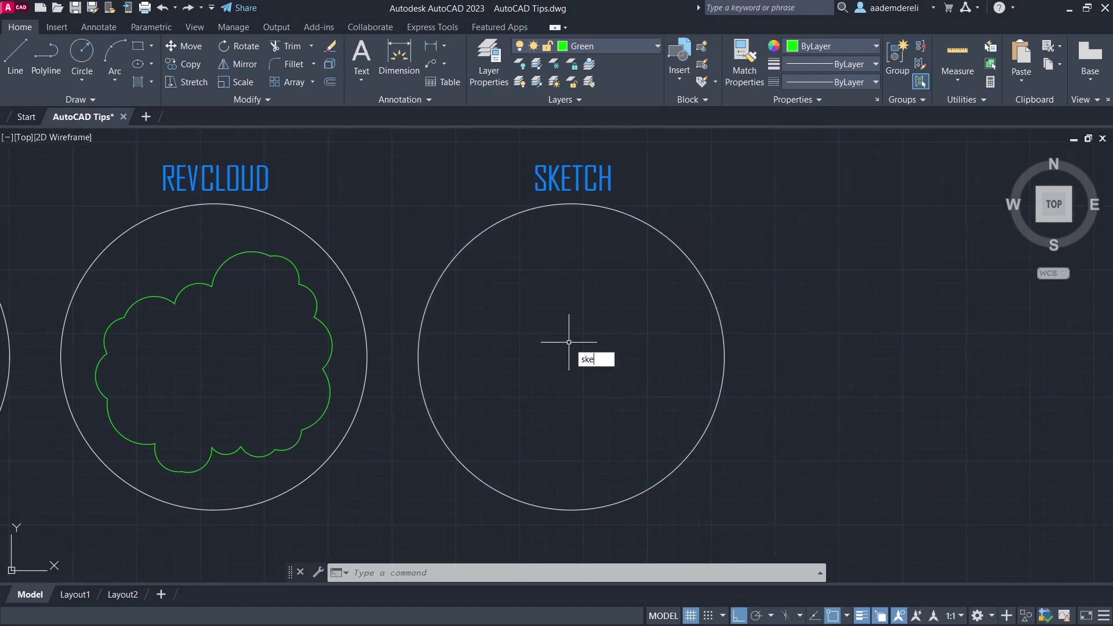
left_click(628, 374)
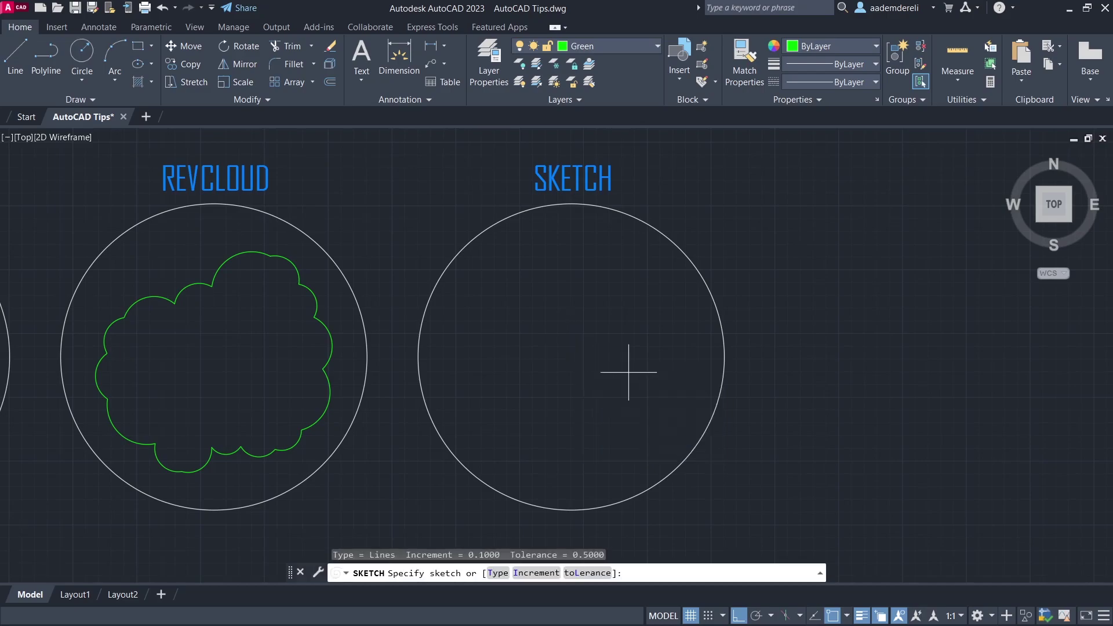
left_click_drag(512, 281, 544, 261)
mouse_move(686, 311)
left_mouse_down()
mouse_move(653, 439)
mouse_move(541, 467)
mouse_move(471, 379)
mouse_move(651, 291)
left_mouse_up()
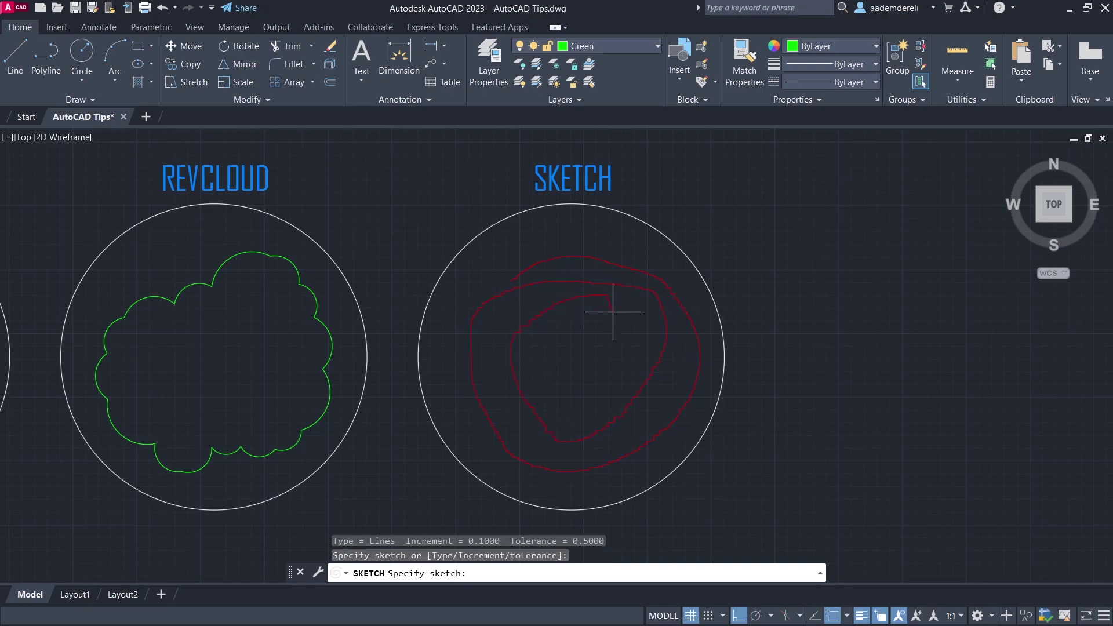
left_click_drag(614, 323, 563, 325)
left_click_drag(599, 234, 598, 274)
left_click_drag(607, 450, 590, 473)
key("Return")
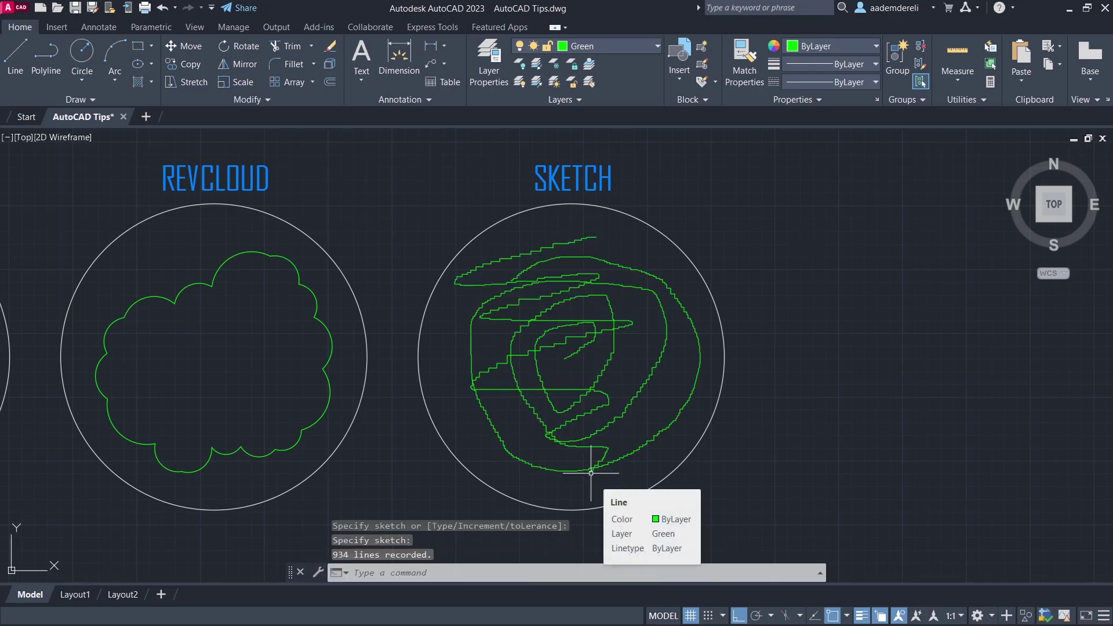